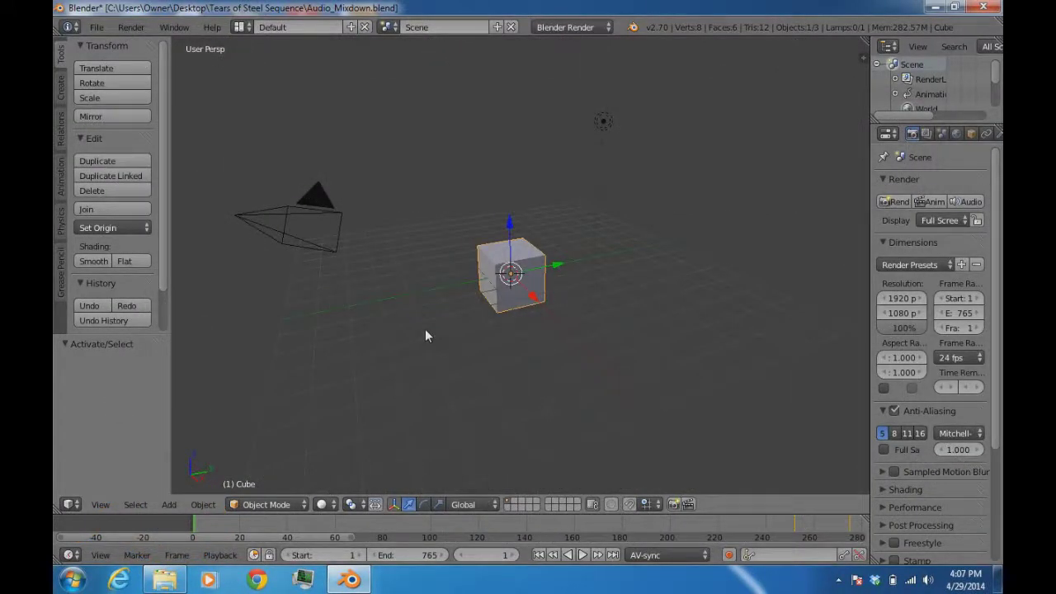
Switch to the Video Editing layout, preview from frame 113, then play the sequence and stop
{"action": "left_click", "coordinate": [239, 26]}
{"action": "left_click", "coordinate": [264, 169]}
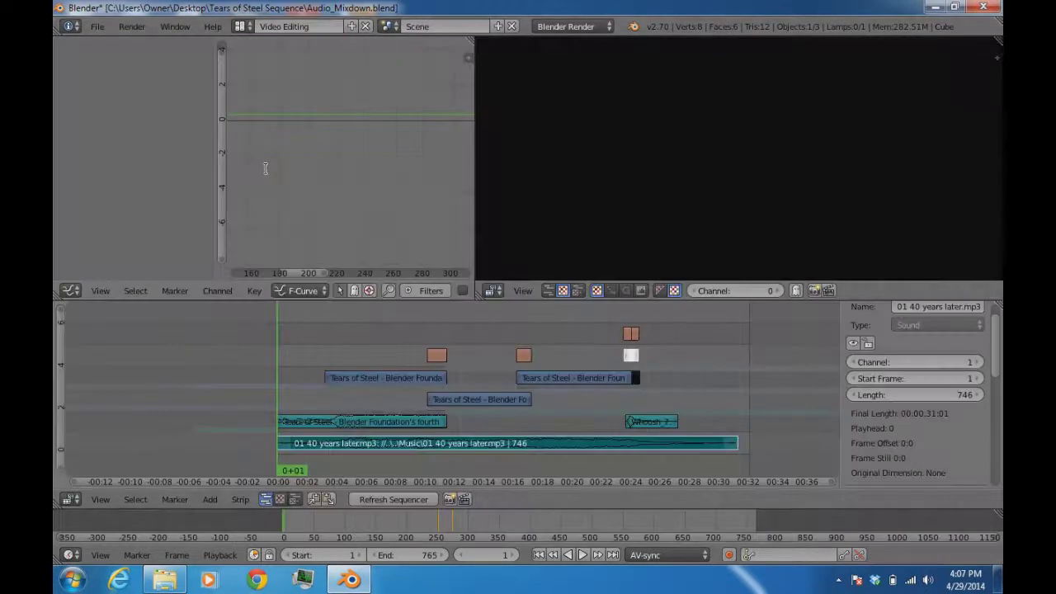
{"action": "left_click", "coordinate": [347, 338]}
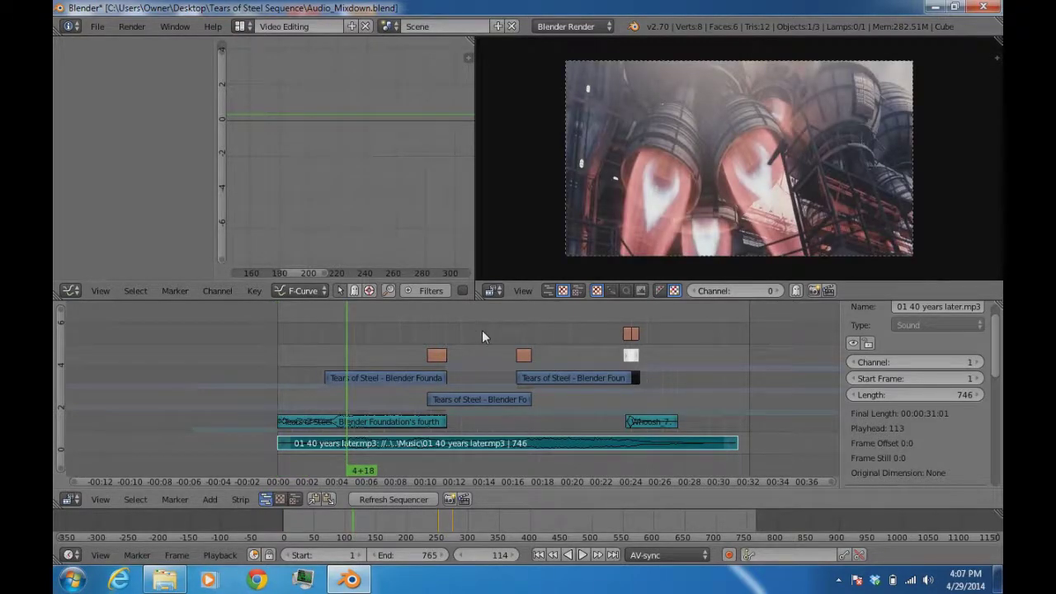
{"action": "key", "text": "shift+Left"}
{"action": "key", "text": "alt+a"}
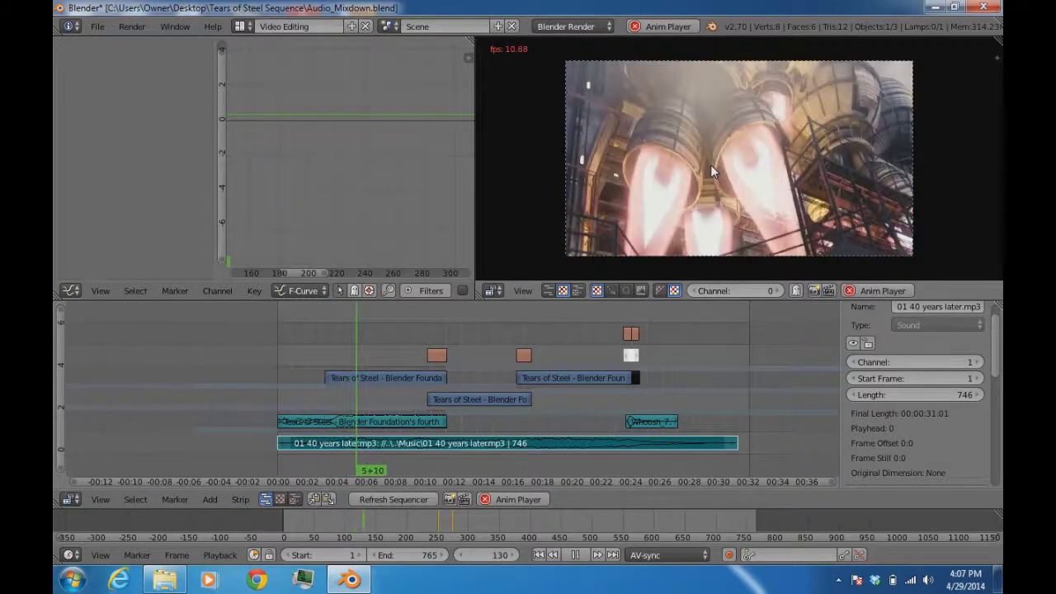
{"action": "key", "text": "Escape"}
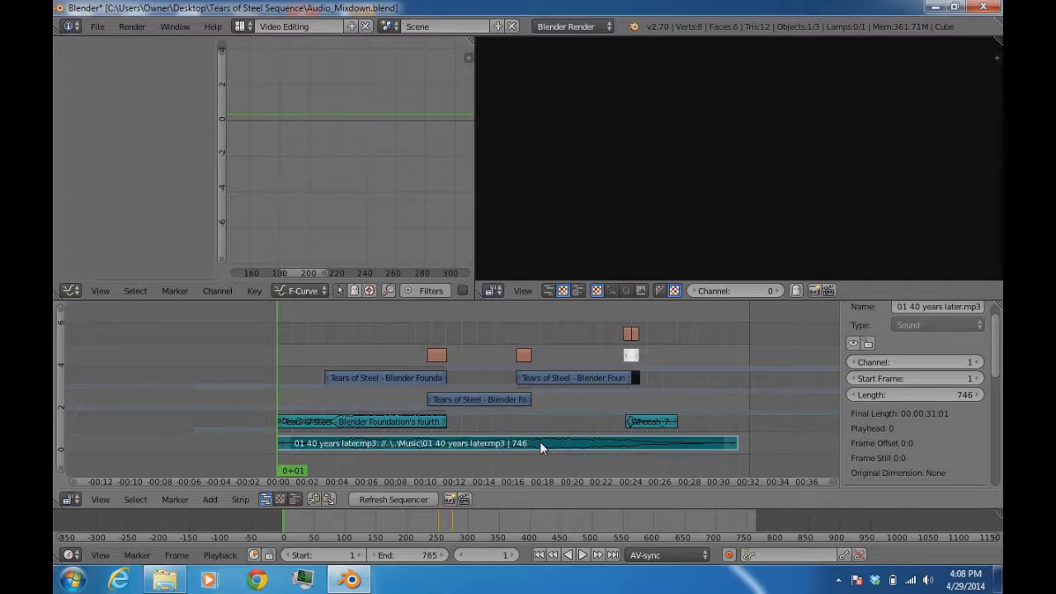
View and dismiss the Blender version splash, then bring up the screen layout list
{"action": "left_click", "coordinate": [635, 28]}
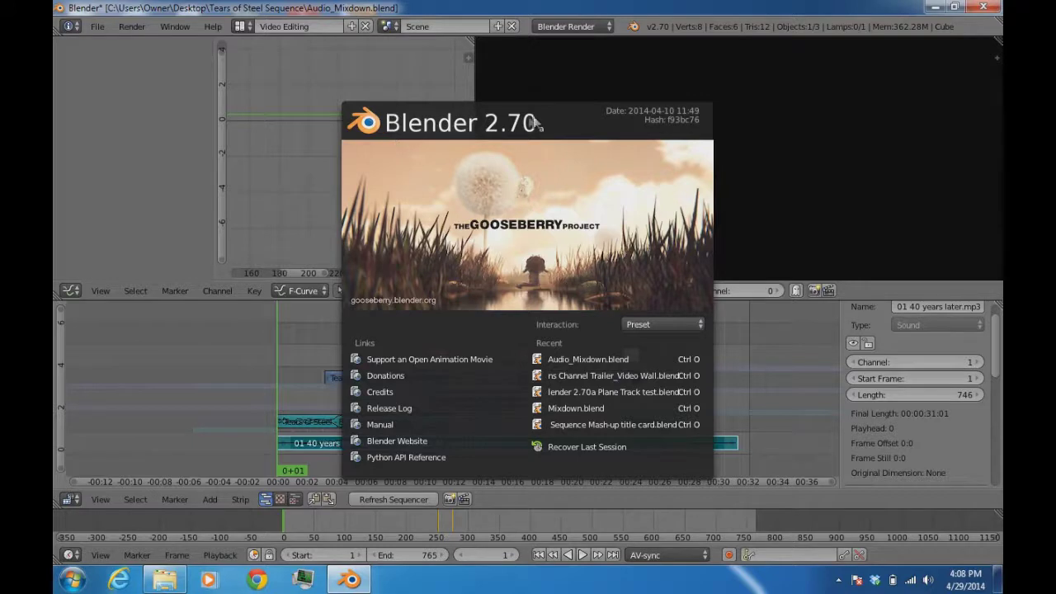
{"action": "left_click", "coordinate": [196, 346]}
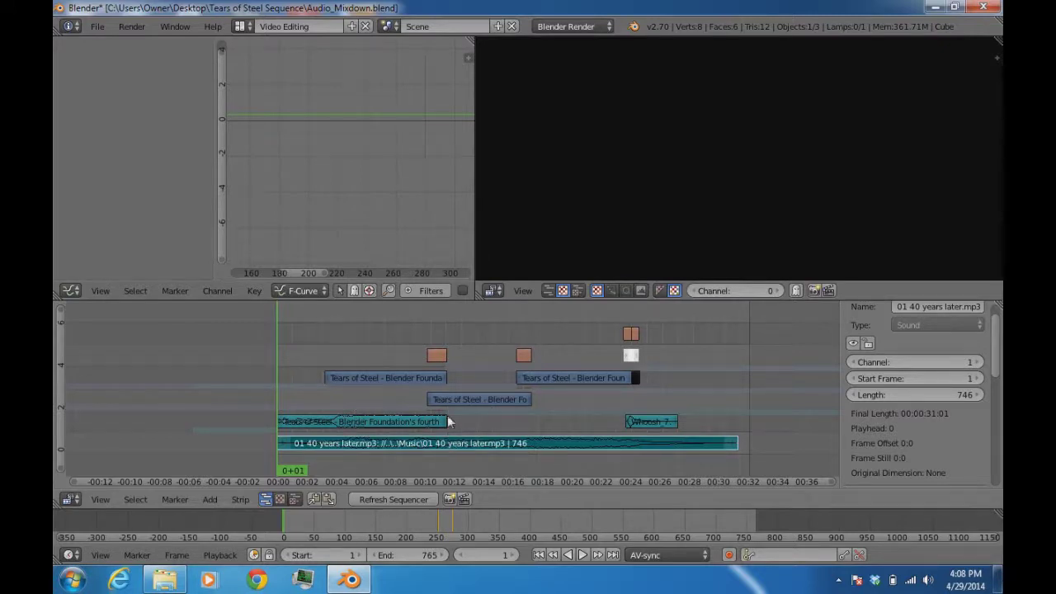
{"action": "left_click", "coordinate": [241, 27]}
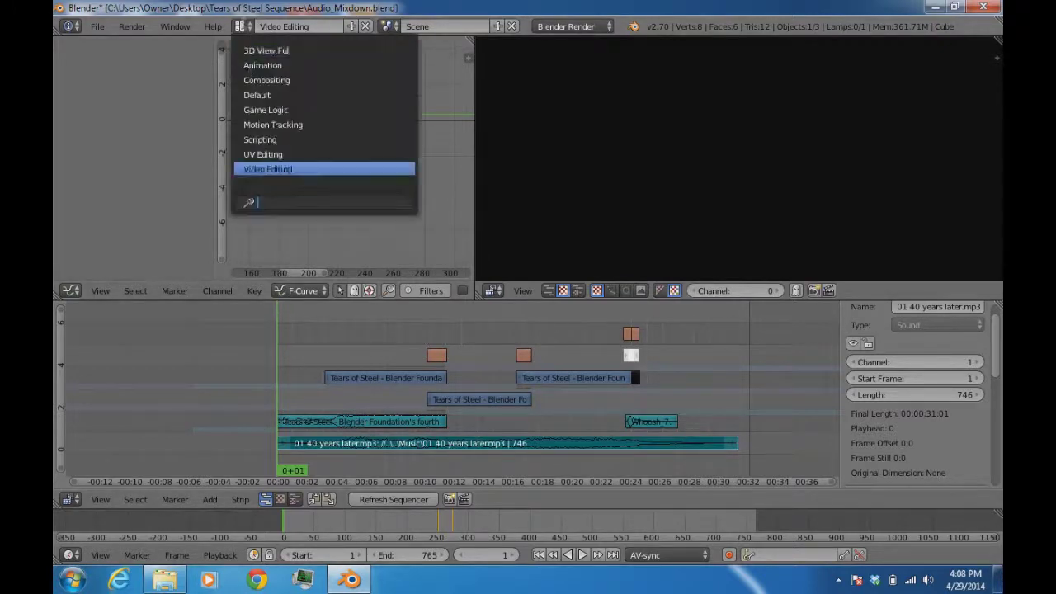
Return to the Default layout, check the PNG output file format, and widen the properties area
{"action": "left_click", "coordinate": [270, 96]}
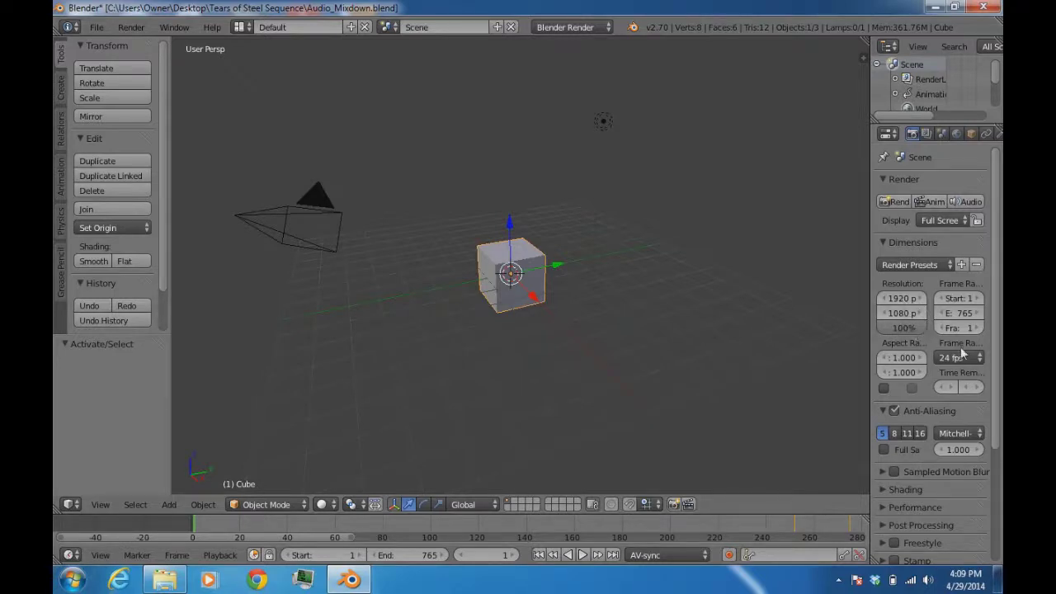
{"action": "scroll", "coordinate": [954, 365], "scroll_direction": "down", "scroll_amount": 4}
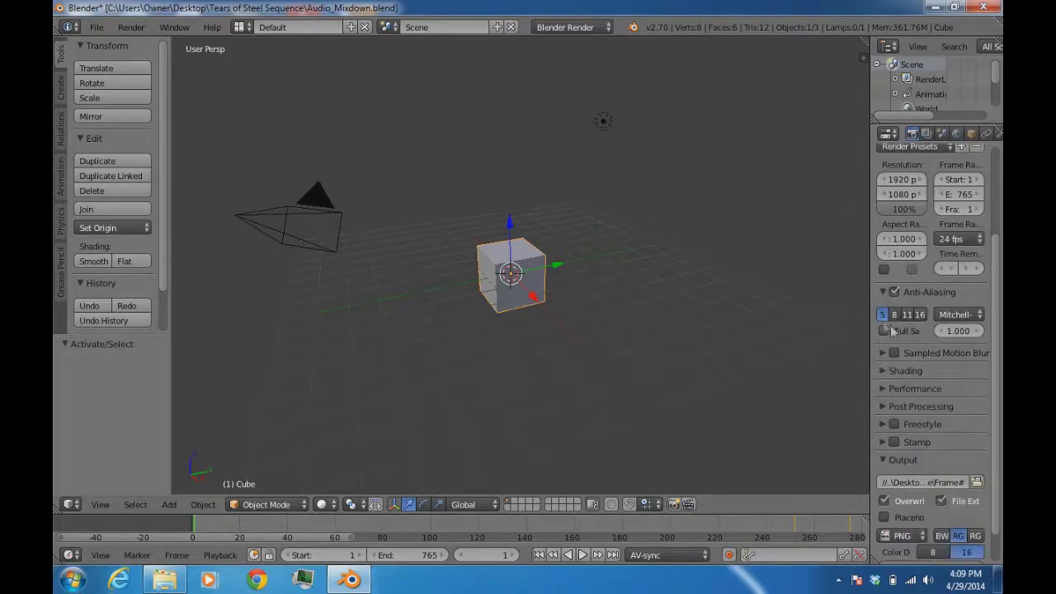
{"action": "scroll", "coordinate": [958, 403], "scroll_direction": "down", "scroll_amount": 2}
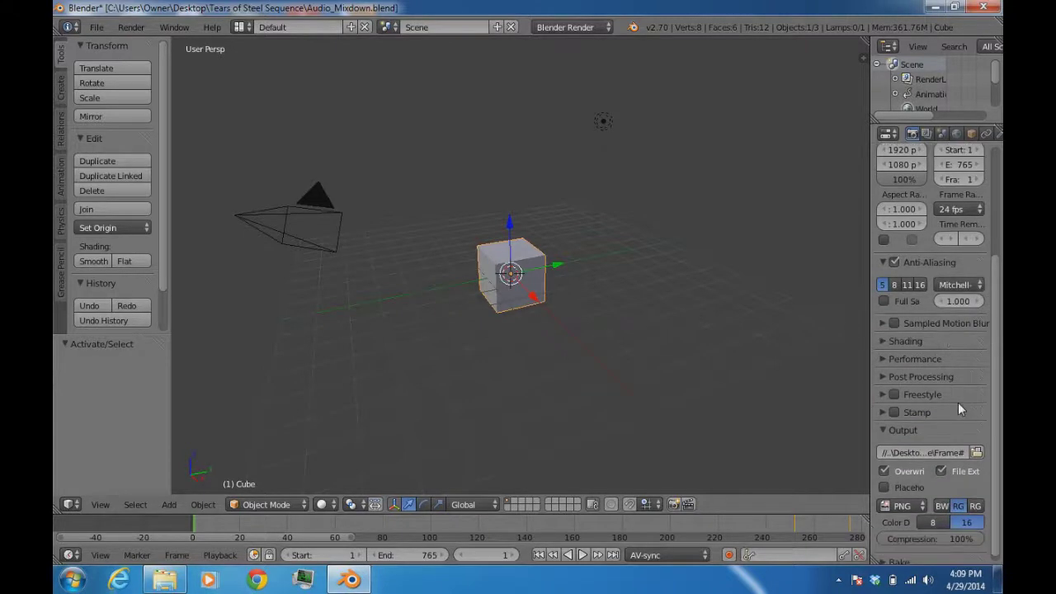
{"action": "left_click", "coordinate": [906, 499]}
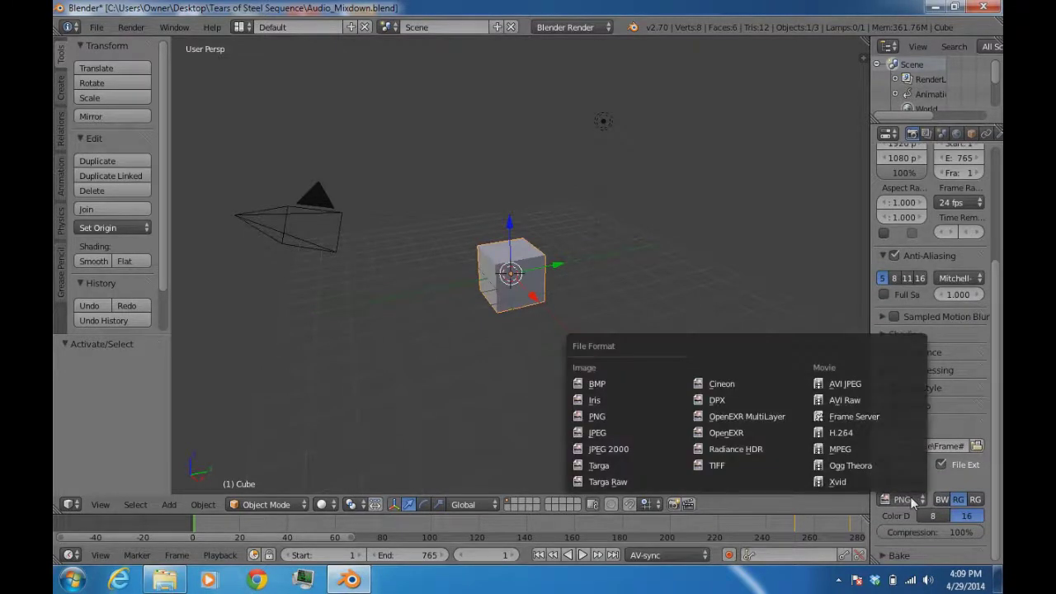
{"action": "left_click", "coordinate": [906, 499]}
{"action": "left_click", "coordinate": [904, 500]}
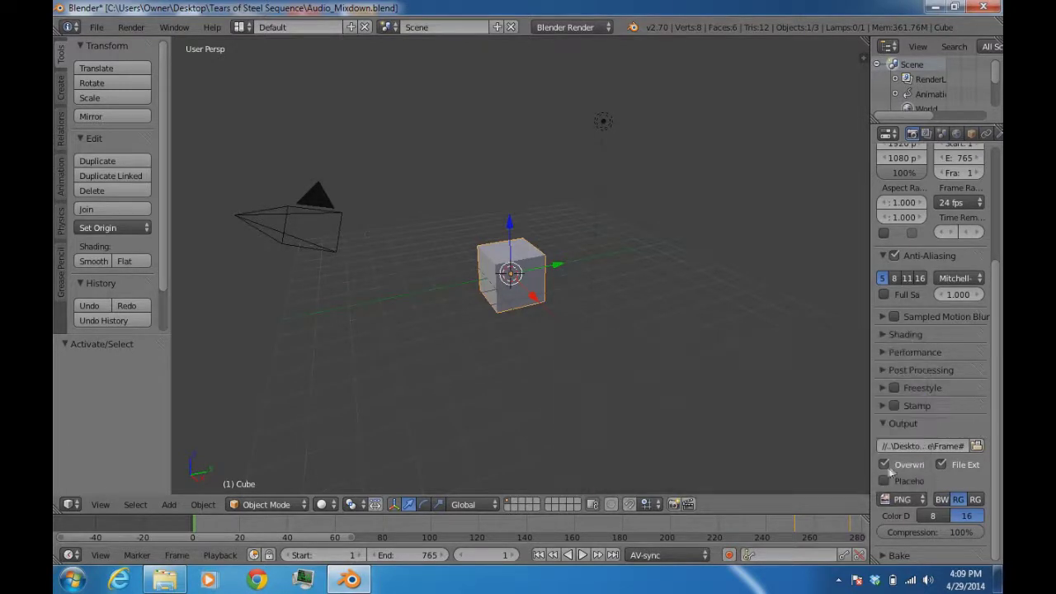
{"action": "left_click_drag", "start_coordinate": [866, 470], "coordinate": [799, 475]}
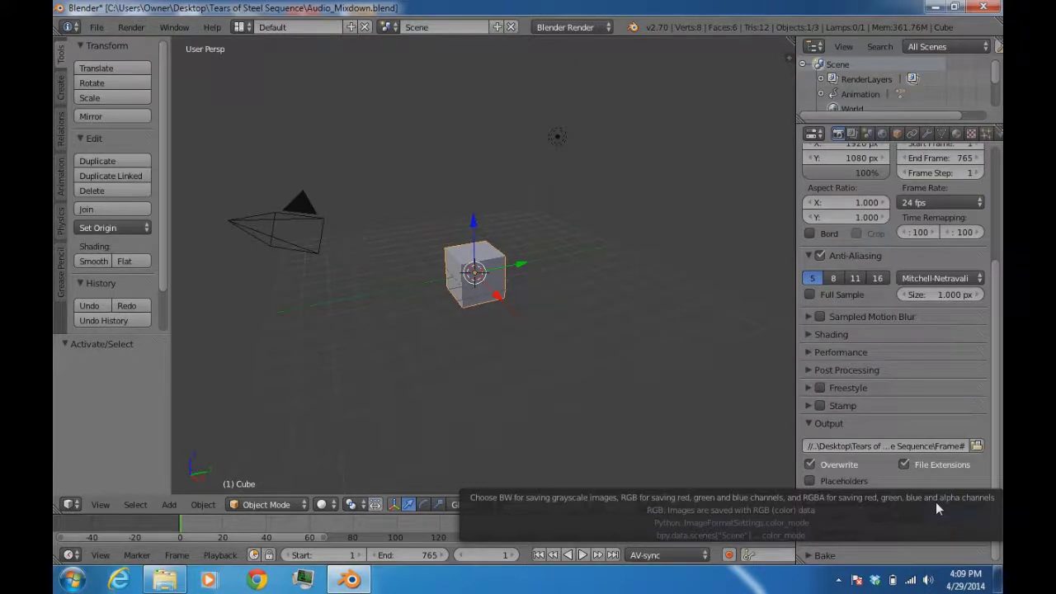
Set the render output path to Desktop > Tears of Steel Sequence > Image Sequence with Frame# names
{"action": "left_click", "coordinate": [977, 446]}
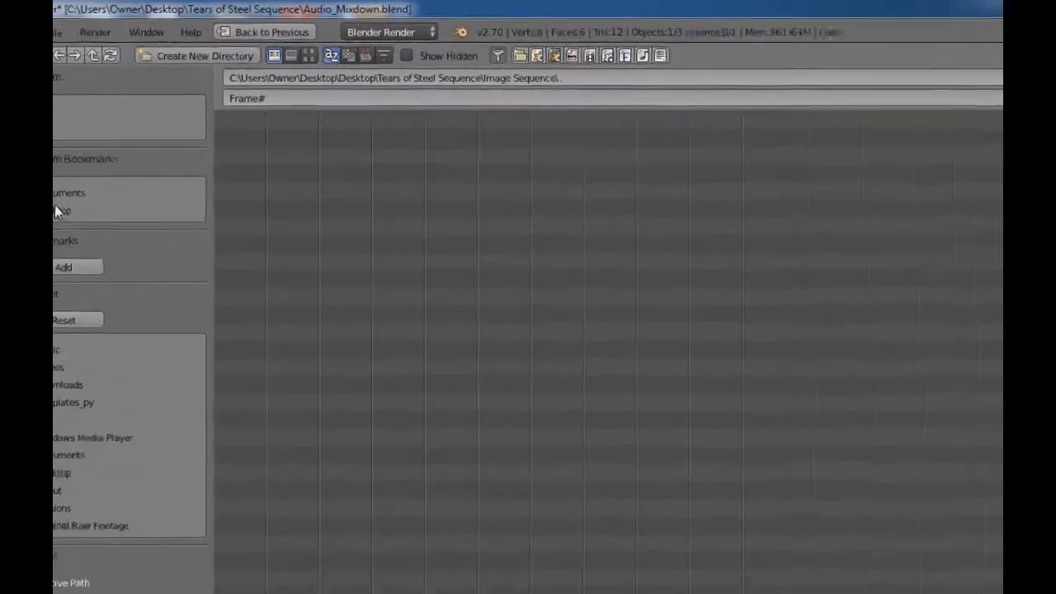
{"action": "left_click", "coordinate": [58, 211]}
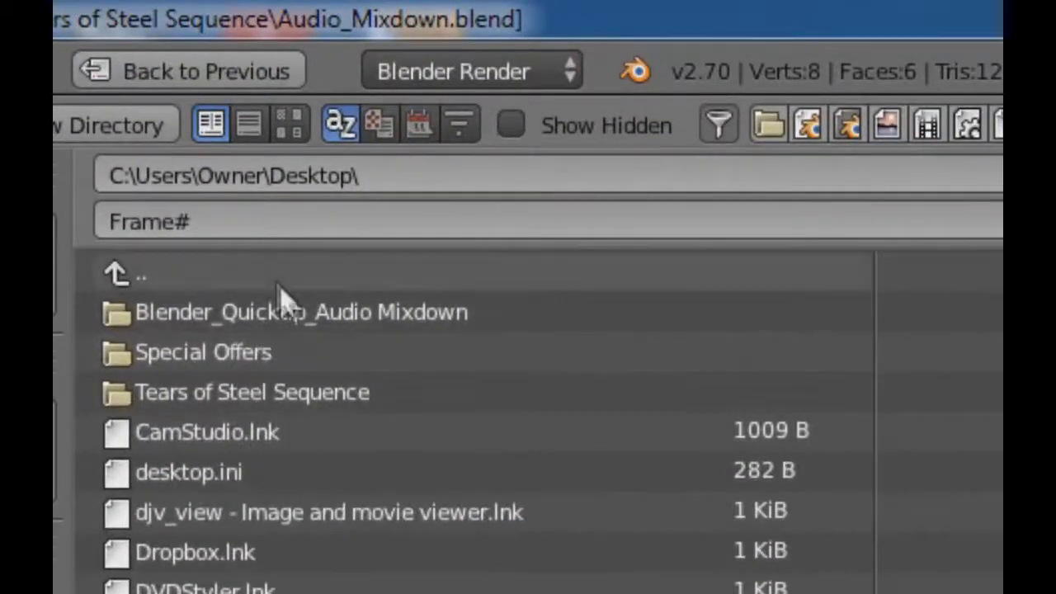
{"action": "left_click", "coordinate": [278, 393]}
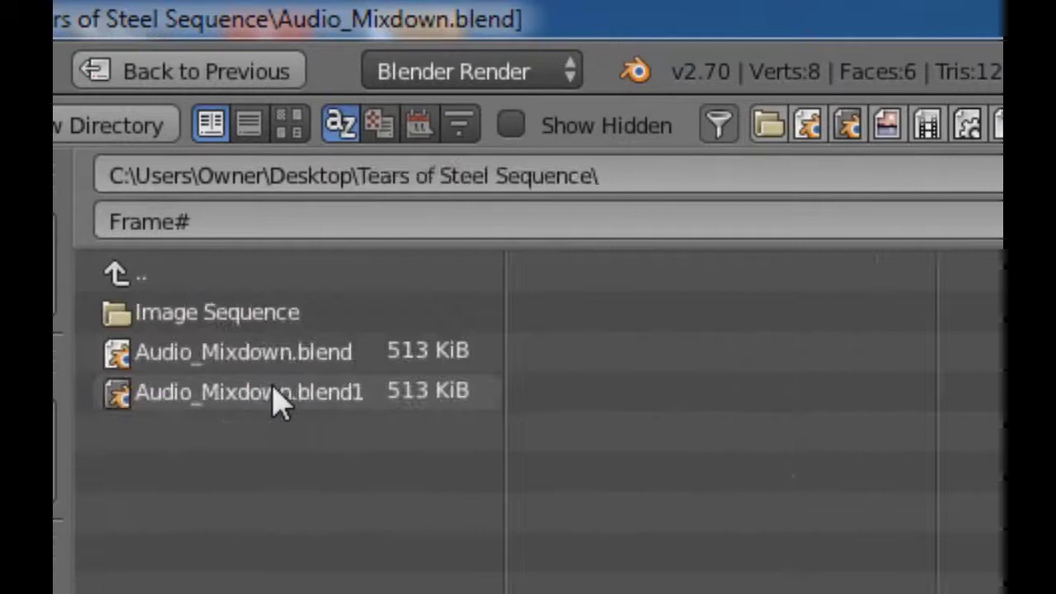
{"action": "left_click", "coordinate": [241, 322]}
{"action": "left_click_drag", "start_coordinate": [224, 223], "coordinate": [99, 212]}
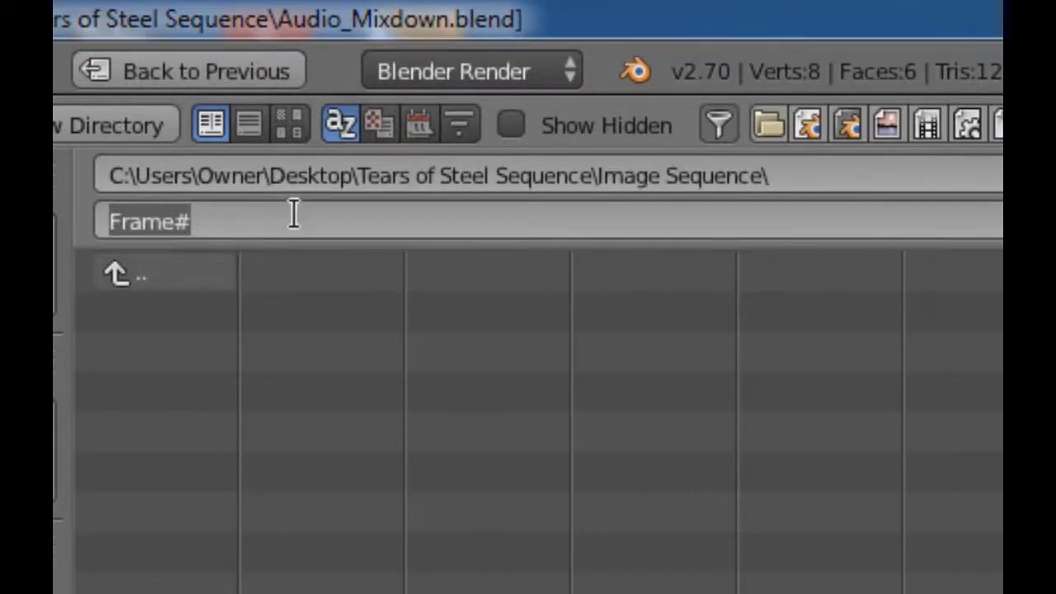
{"action": "key", "text": "Return"}
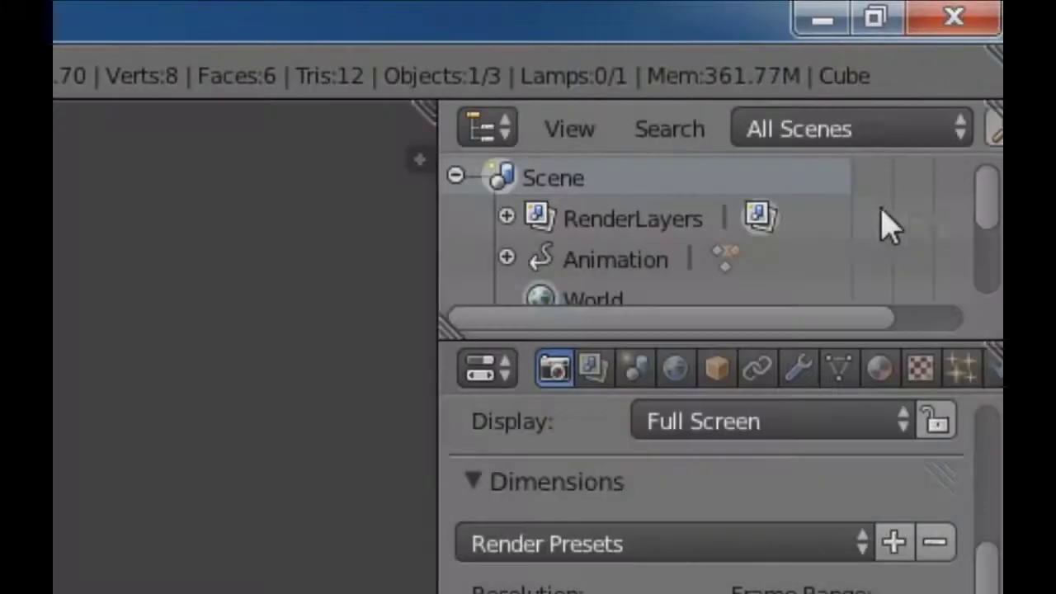
Render the full animation
{"action": "scroll", "coordinate": [710, 536], "scroll_direction": "down", "scroll_amount": 5}
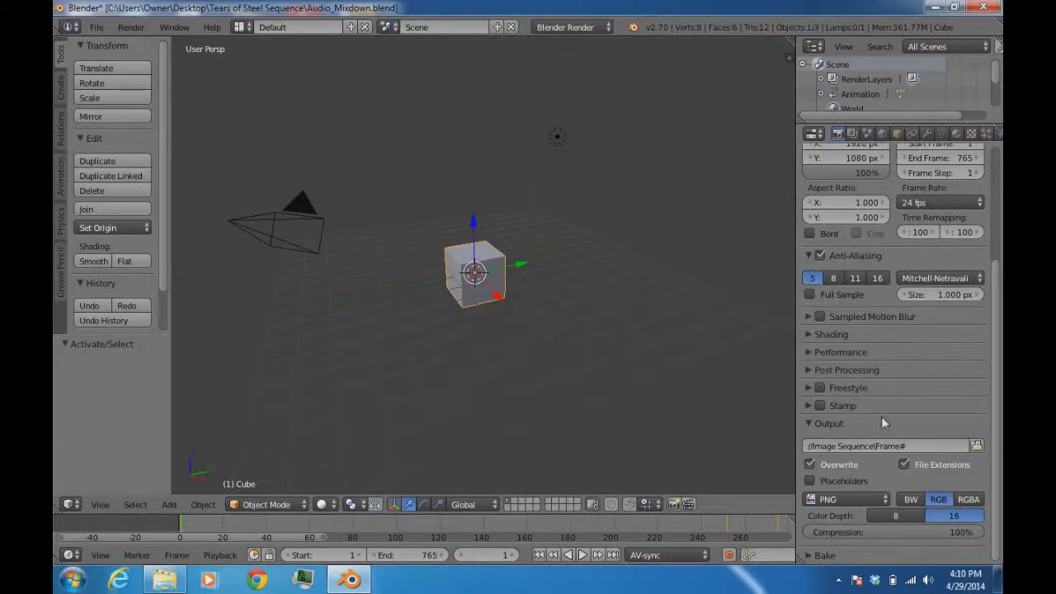
{"action": "scroll", "coordinate": [873, 419], "scroll_direction": "up", "scroll_amount": 5}
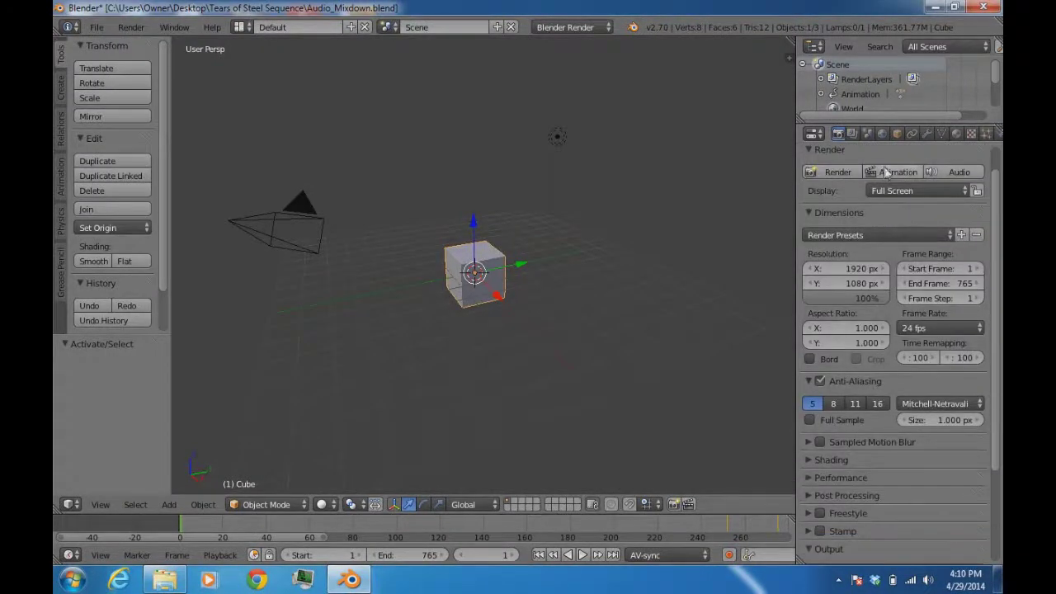
{"action": "left_click", "coordinate": [888, 171]}
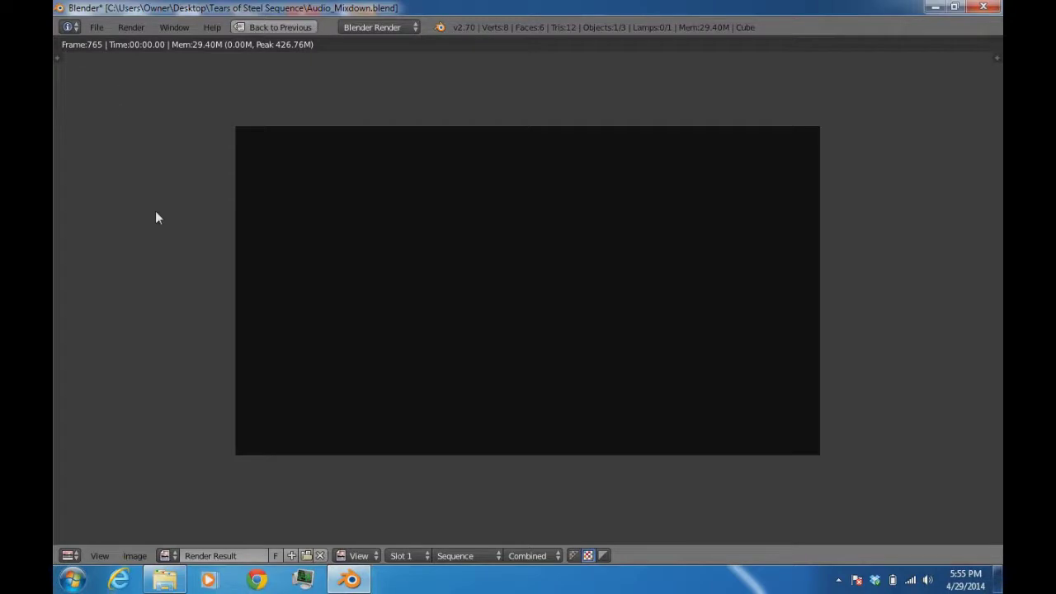
{"action": "left_click", "coordinate": [164, 581]}
{"action": "left_click", "coordinate": [436, 210]}
{"action": "double_click", "coordinate": [436, 210]}
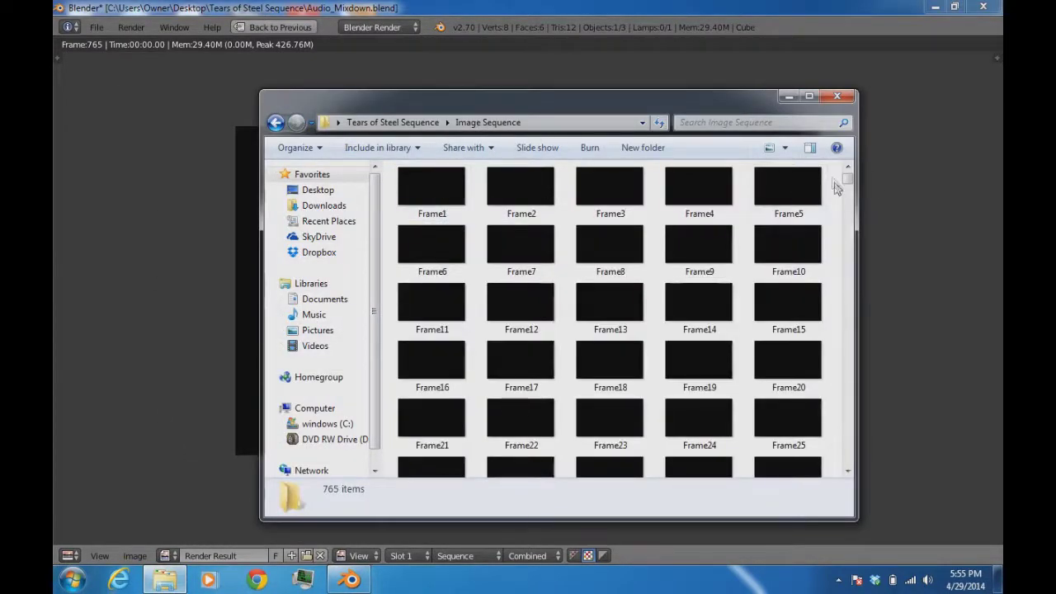
{"action": "left_click_drag", "start_coordinate": [853, 180], "coordinate": [853, 234]}
{"action": "left_click", "coordinate": [606, 246]}
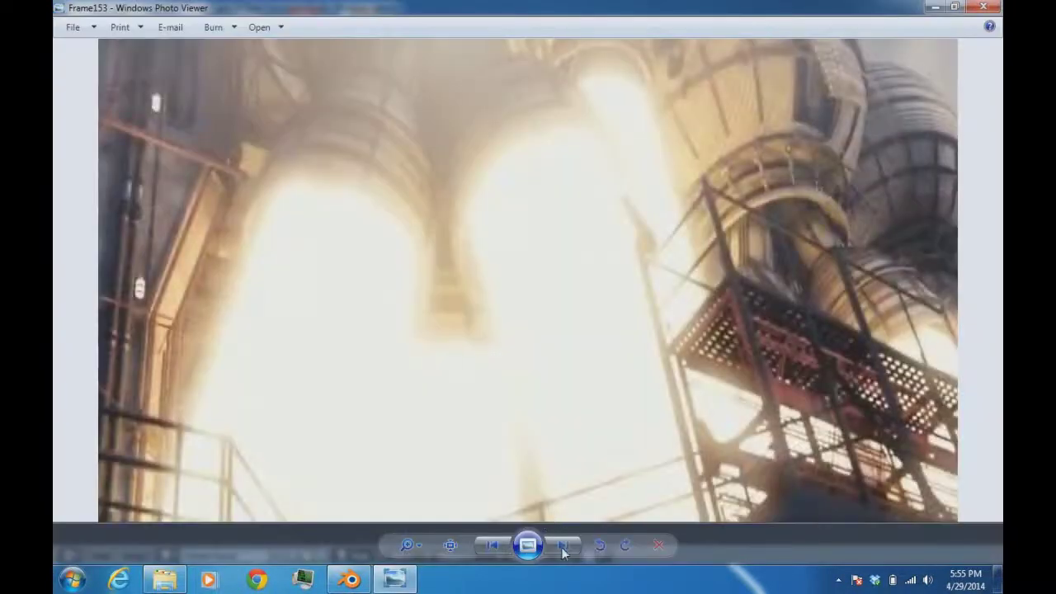
{"action": "left_click", "coordinate": [563, 546]}
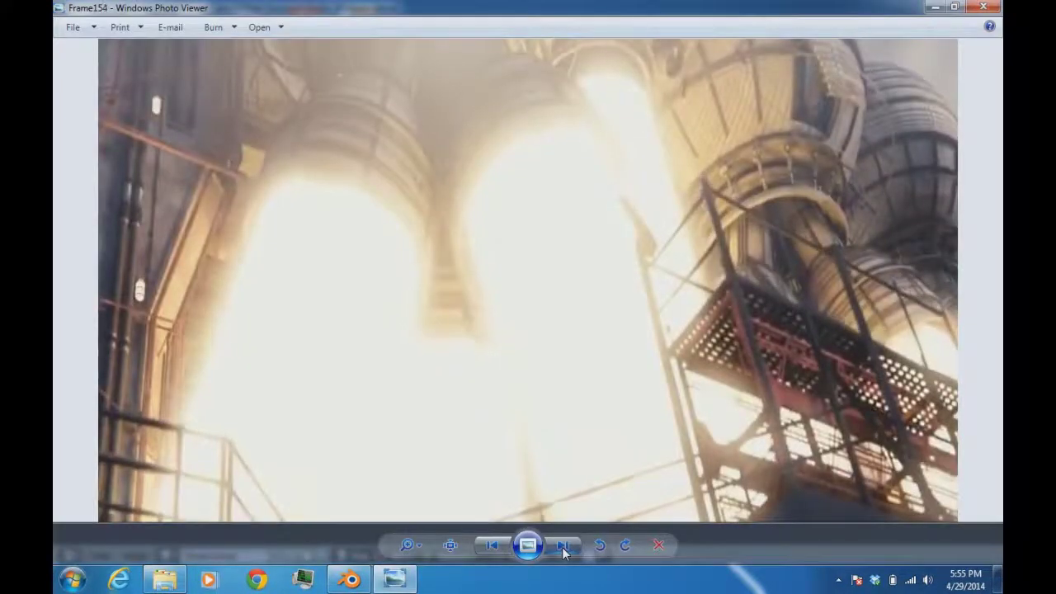
{"action": "left_click", "coordinate": [563, 545]}
{"action": "left_click", "coordinate": [563, 545]}
{"action": "left_click", "coordinate": [563, 545]}
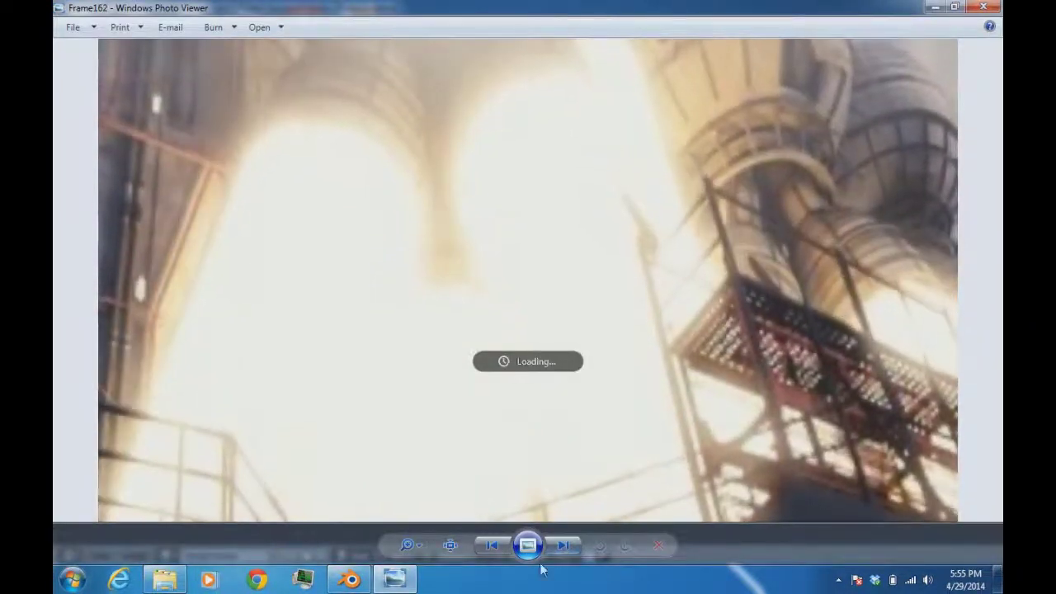
{"action": "key", "text": "alt+F4"}
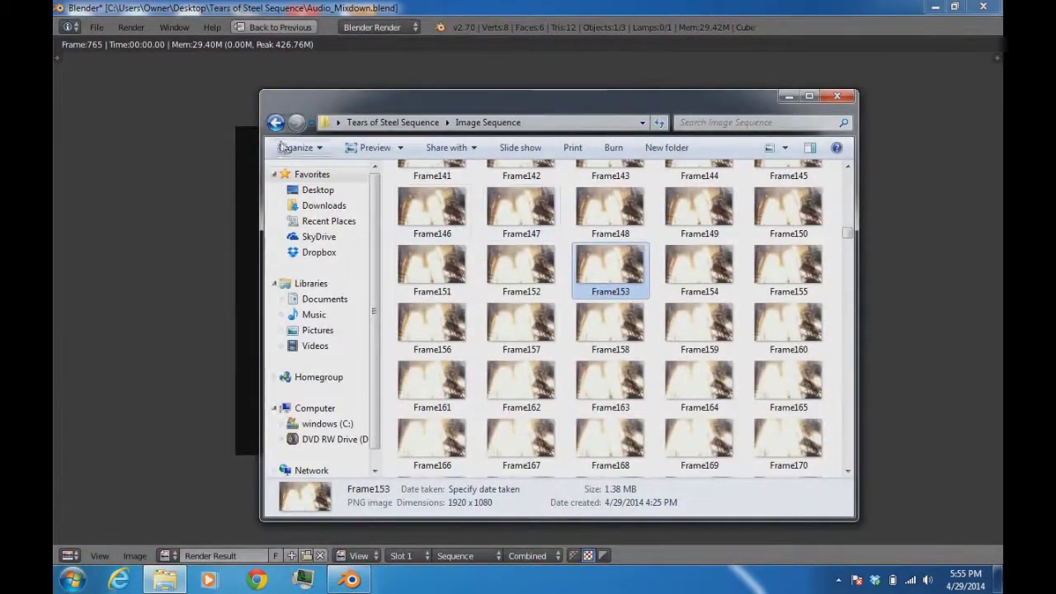
{"action": "left_click", "coordinate": [277, 123]}
{"action": "left_click", "coordinate": [462, 326]}
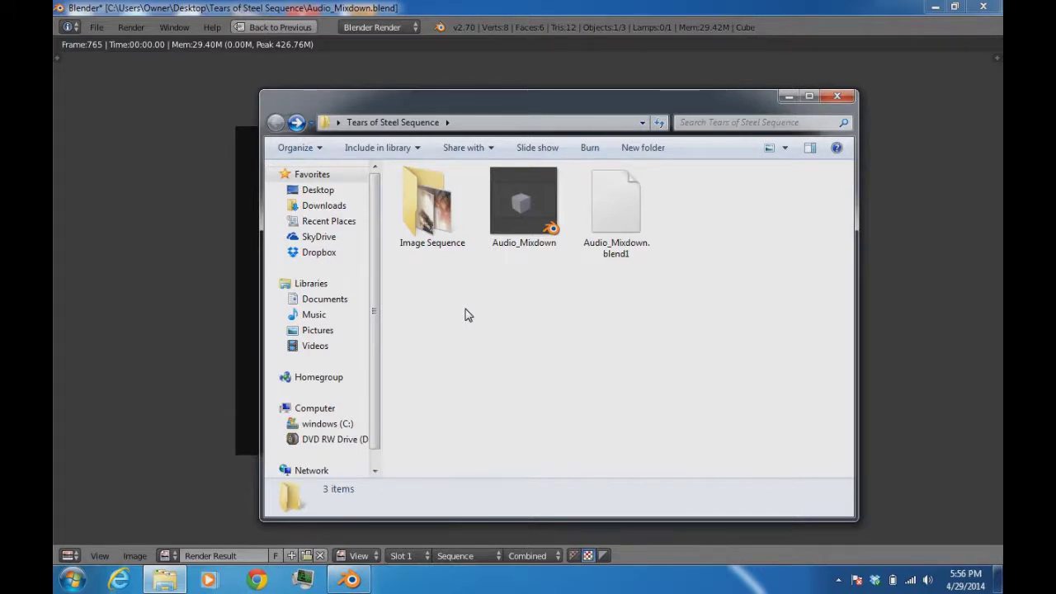
{"action": "left_click", "coordinate": [784, 100]}
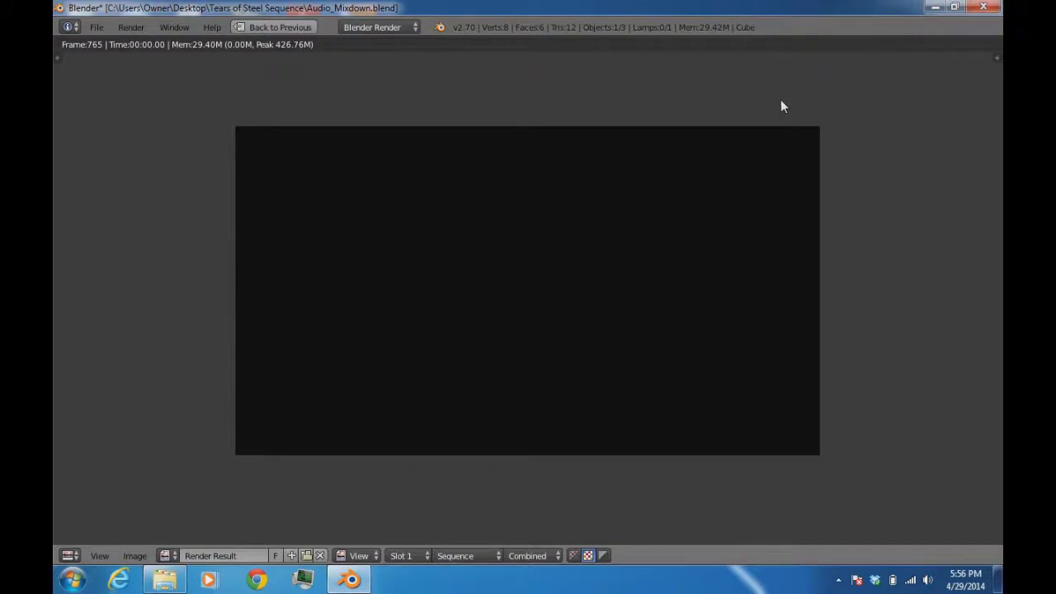
Name the mixdown file Audio in the Tears of Steel Sequence folder and set the container to mp3
{"action": "left_click", "coordinate": [309, 26]}
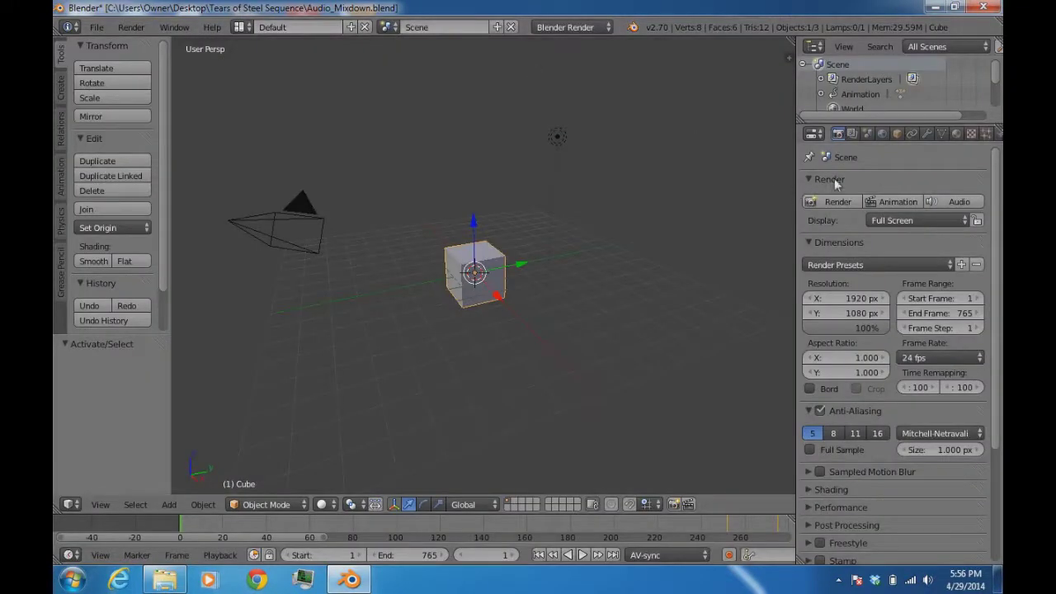
{"action": "left_click", "coordinate": [956, 203]}
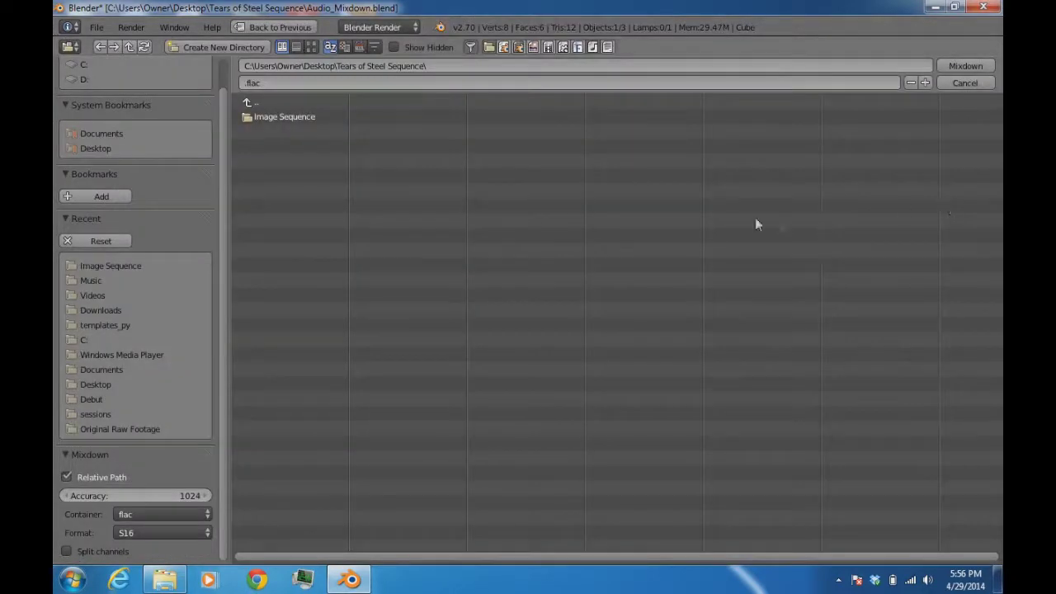
{"action": "left_click", "coordinate": [280, 83]}
{"action": "key", "text": "Return"}
{"action": "left_click", "coordinate": [131, 513]}
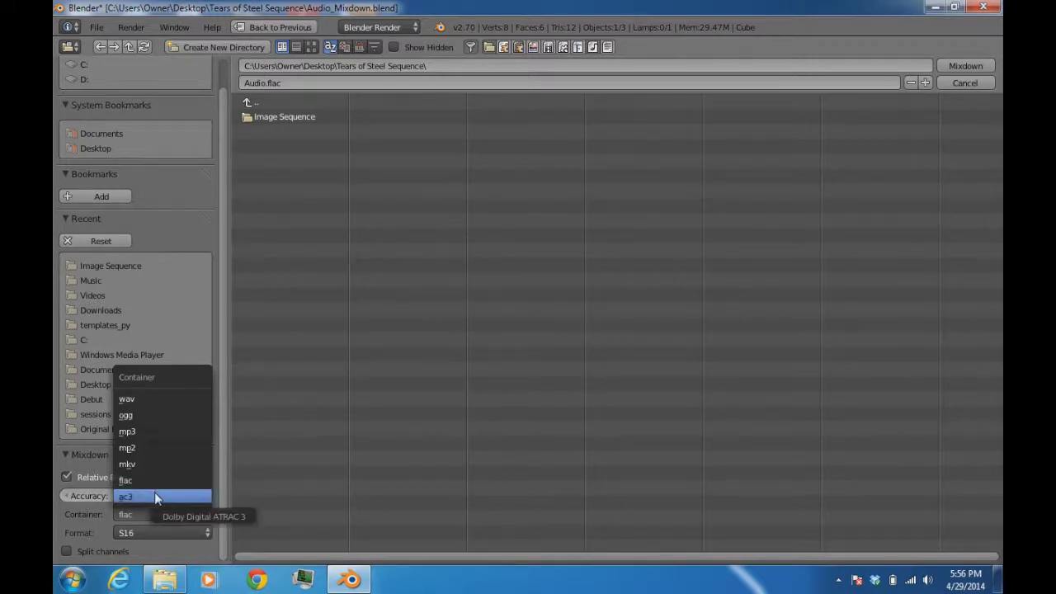
{"action": "left_click", "coordinate": [157, 432]}
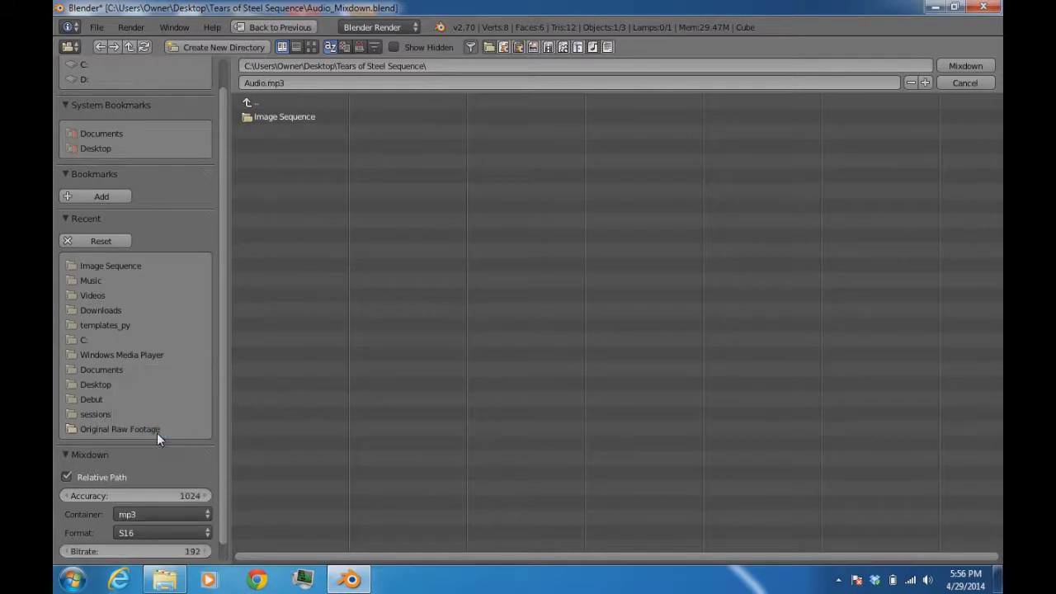
Set the mixdown sample format to S32
{"action": "scroll", "coordinate": [153, 509], "scroll_direction": "down", "scroll_amount": 1}
{"action": "left_click", "coordinate": [159, 516]}
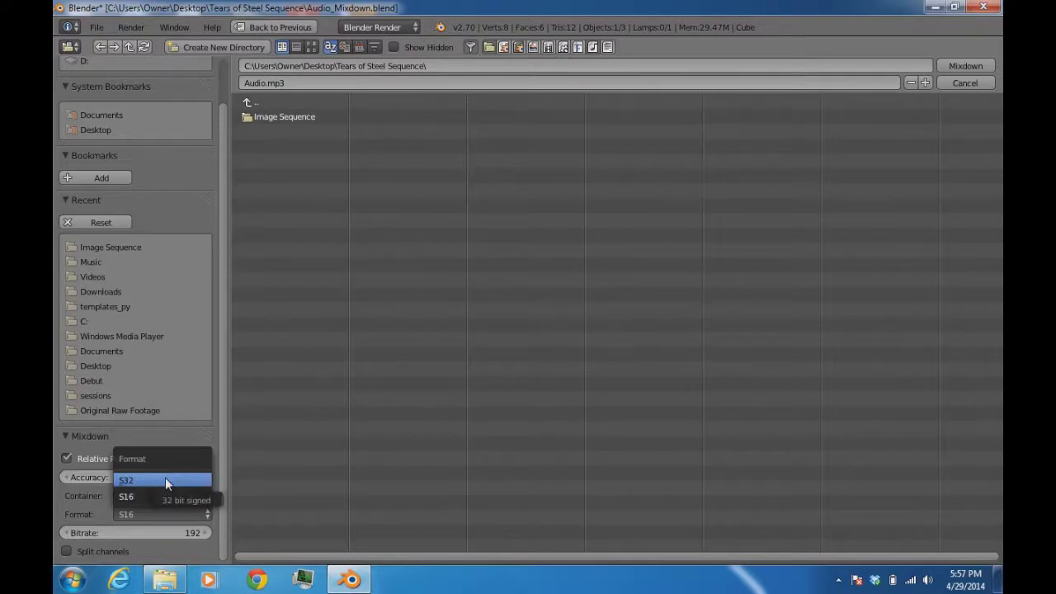
{"action": "left_click", "coordinate": [165, 480]}
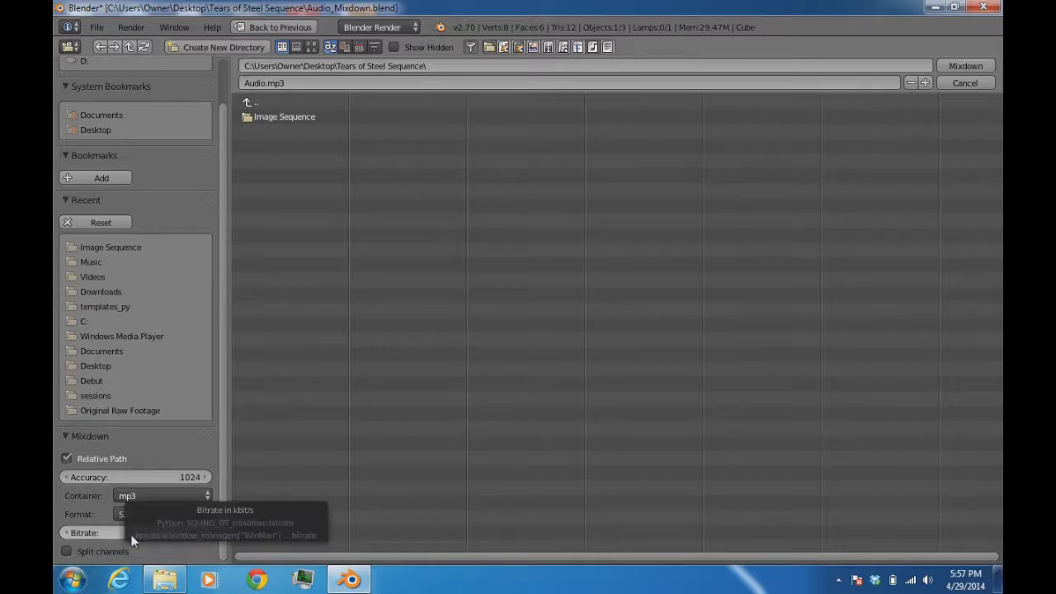
Set the mixdown bitrate to 384 after trying 320 and 386
{"action": "left_click", "coordinate": [104, 533]}
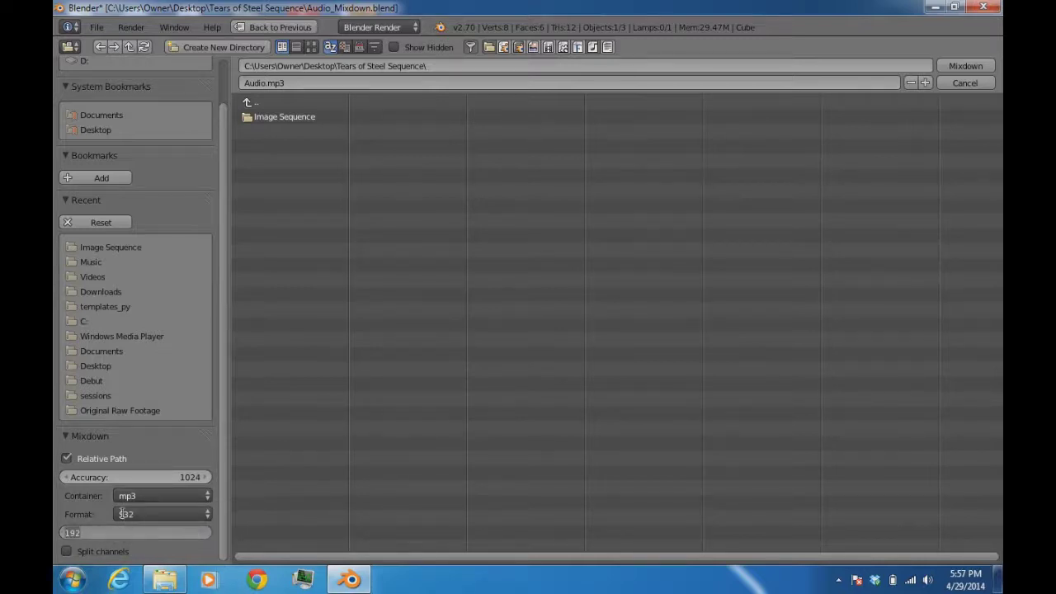
{"action": "type", "text": "320"}
{"action": "key", "text": "Return"}
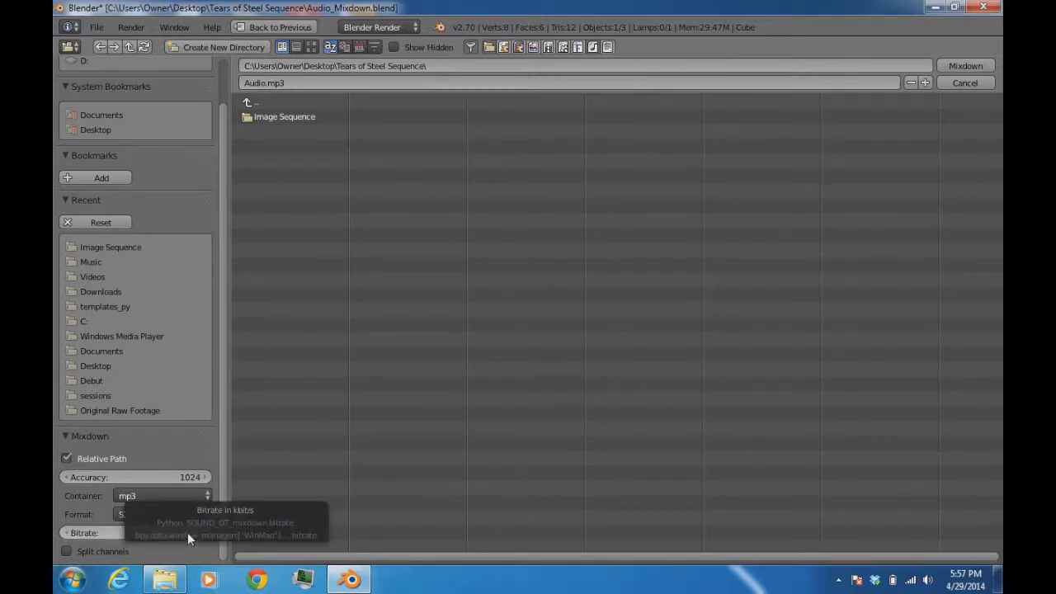
{"action": "left_click", "coordinate": [141, 533]}
{"action": "type", "text": "386"}
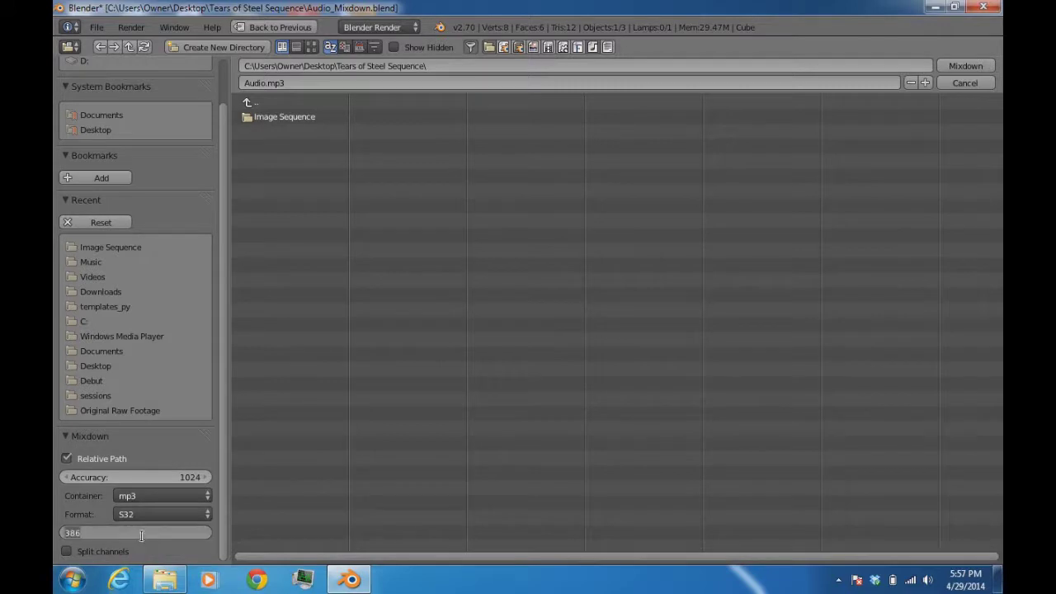
{"action": "key", "text": "Return"}
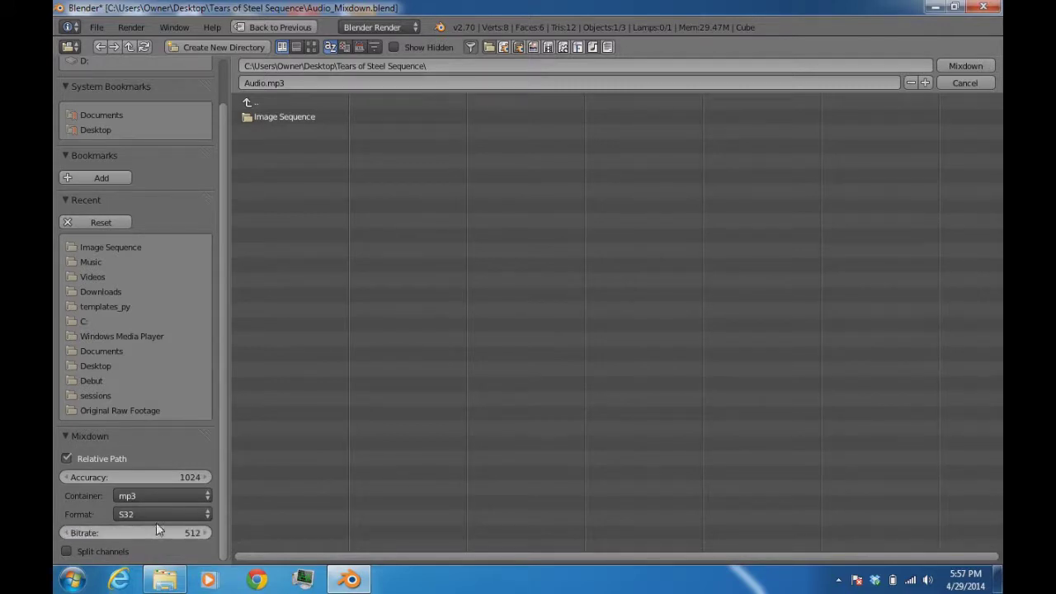
{"action": "left_click", "coordinate": [159, 529]}
{"action": "type", "text": "38"}
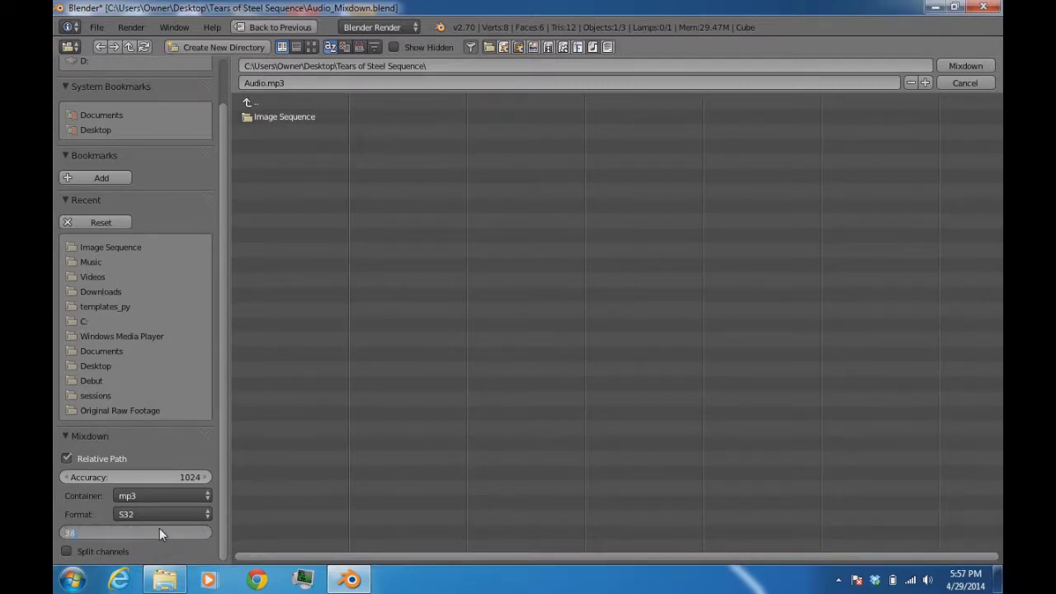
{"action": "type", "text": "4"}
{"action": "key", "text": "Return"}
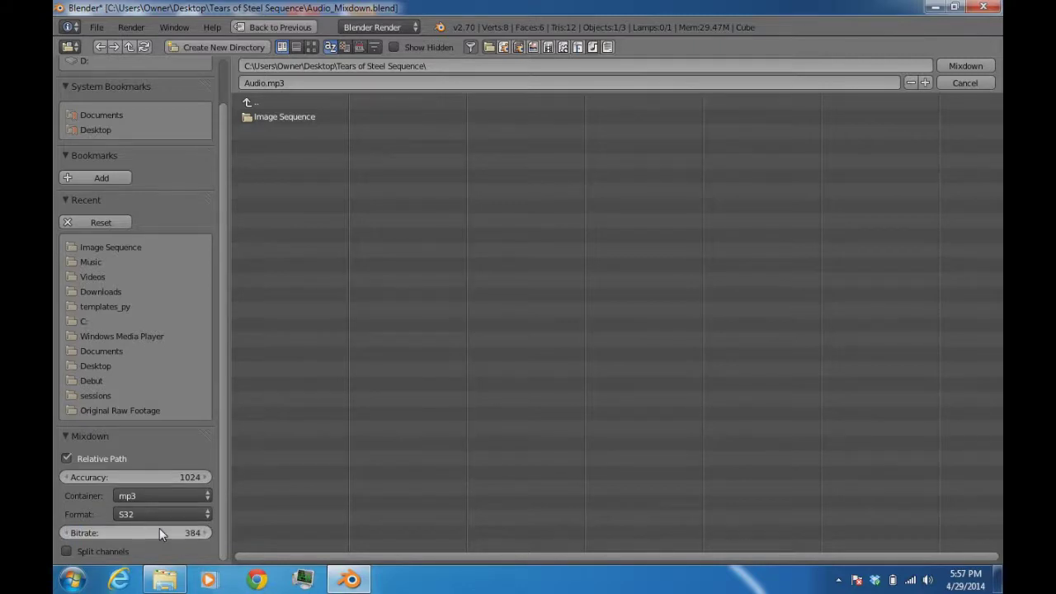
{"action": "left_click", "coordinate": [172, 533]}
{"action": "type", "text": "320"}
{"action": "key", "text": "Return"}
{"action": "left_click", "coordinate": [172, 533]}
{"action": "type", "text": "384"}
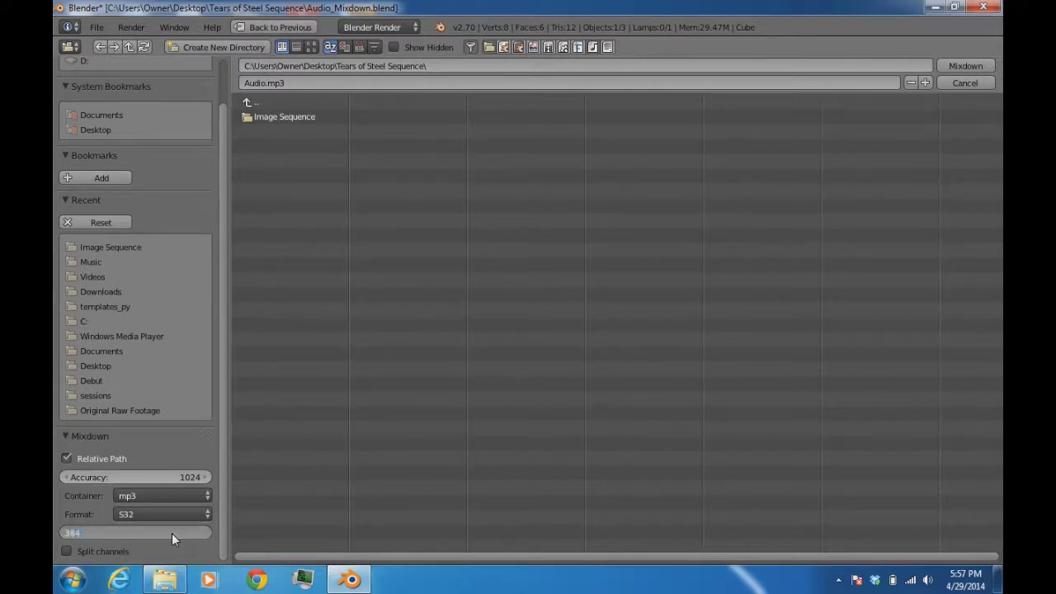
{"action": "key", "text": "Return"}
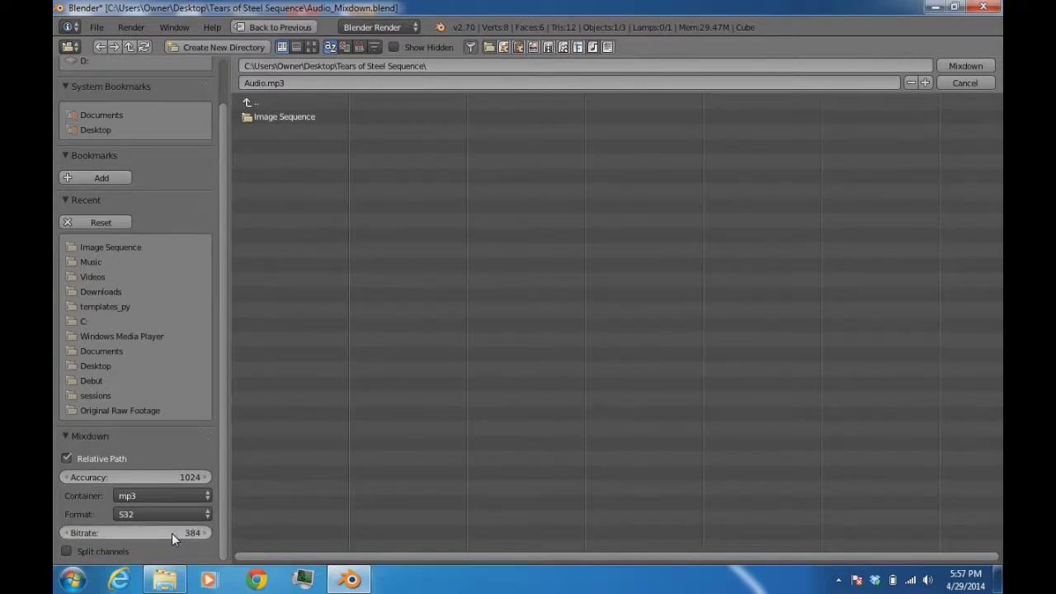
Toggle the Split channels option on and off, leaving it off
{"action": "left_click", "coordinate": [71, 553]}
{"action": "left_click", "coordinate": [68, 552]}
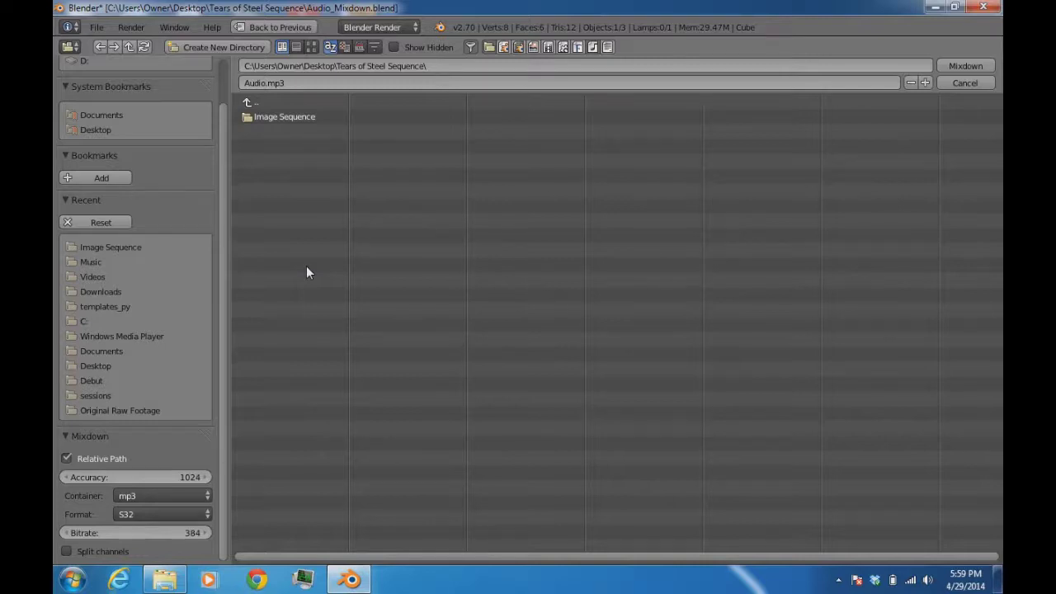
{"action": "left_click", "coordinate": [71, 553]}
{"action": "left_click", "coordinate": [85, 552]}
Export the Audio.mp3 mixdown and open the Tears of Steel Sequence folder
{"action": "left_click", "coordinate": [957, 66]}
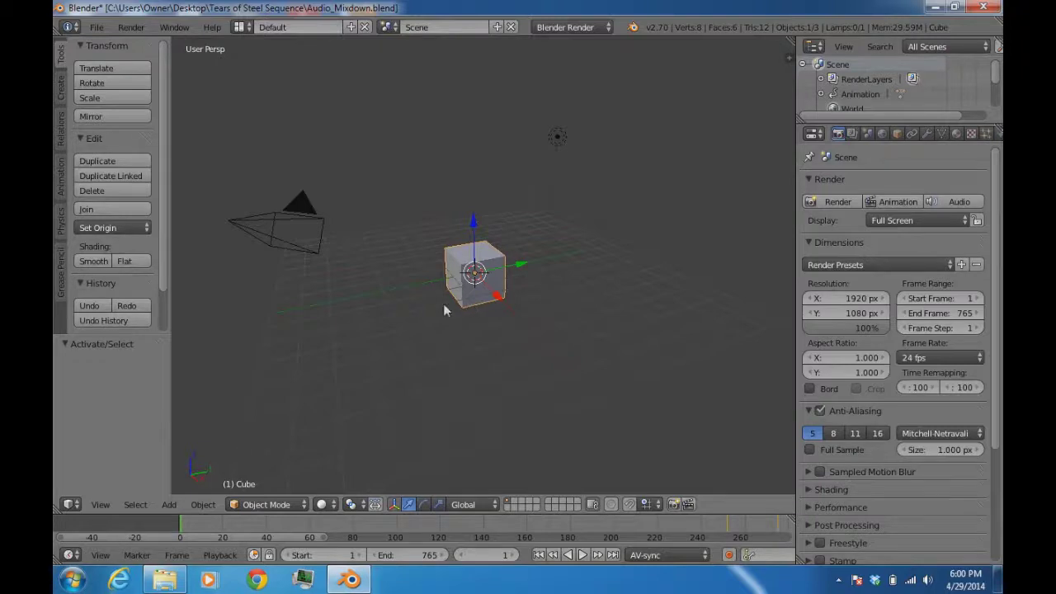
{"action": "left_click", "coordinate": [165, 581]}
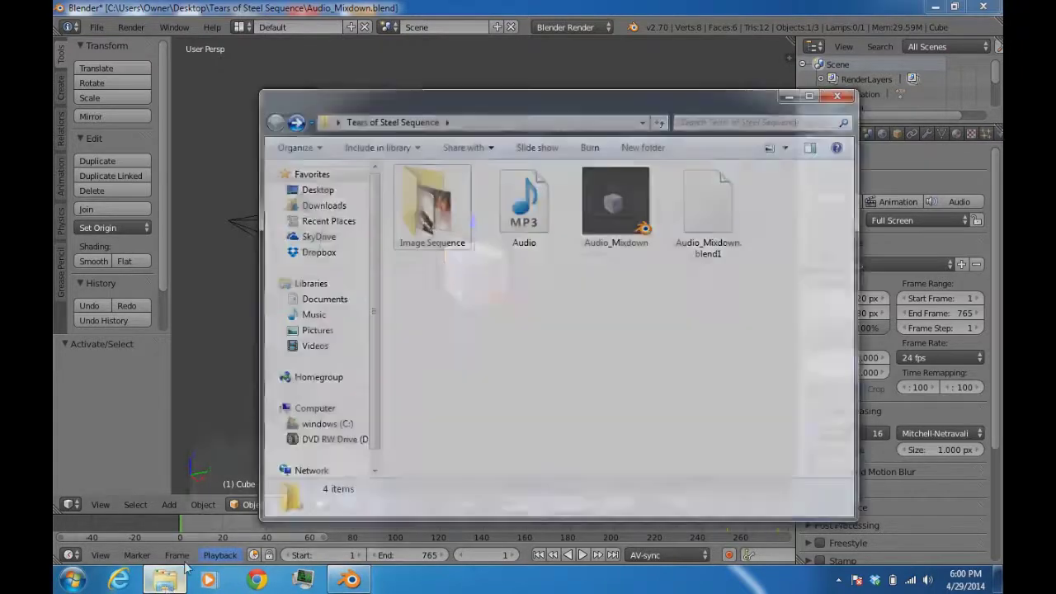
Play the Audio MP3 in Windows Media Player
{"action": "left_click", "coordinate": [519, 213]}
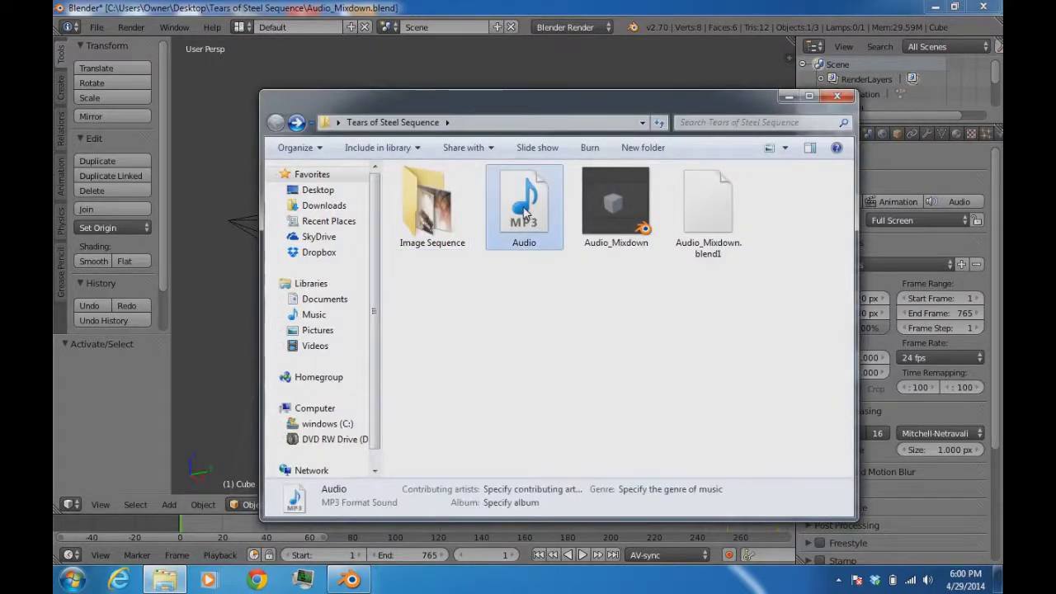
{"action": "double_click", "coordinate": [523, 213]}
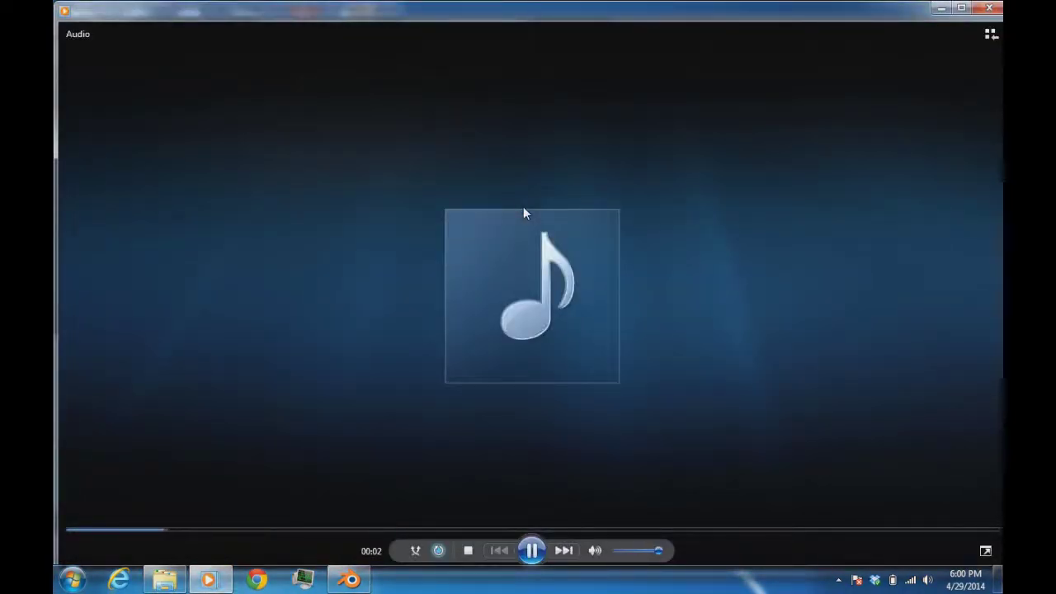
Pause the Audio playback at five seconds, maximize Windows Media Player, then close it
{"action": "left_click", "coordinate": [541, 551]}
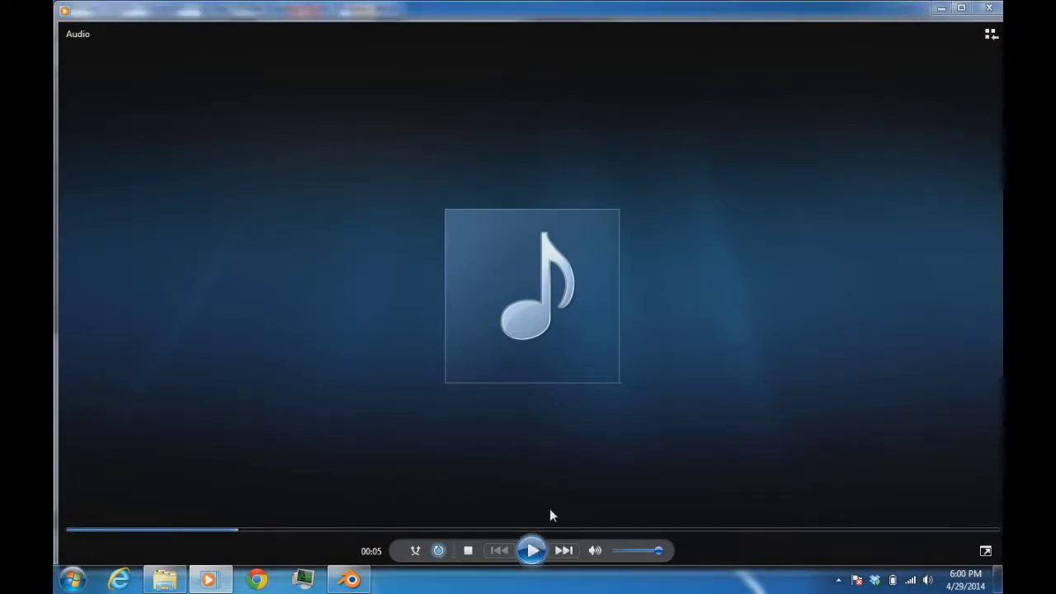
{"action": "left_click", "coordinate": [961, 7]}
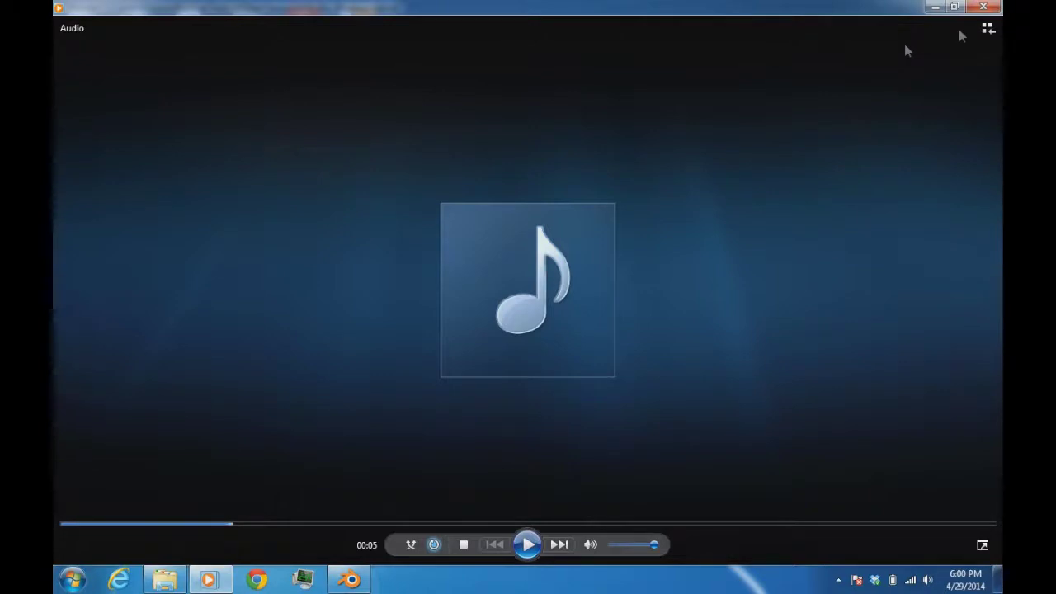
{"action": "left_click", "coordinate": [984, 8]}
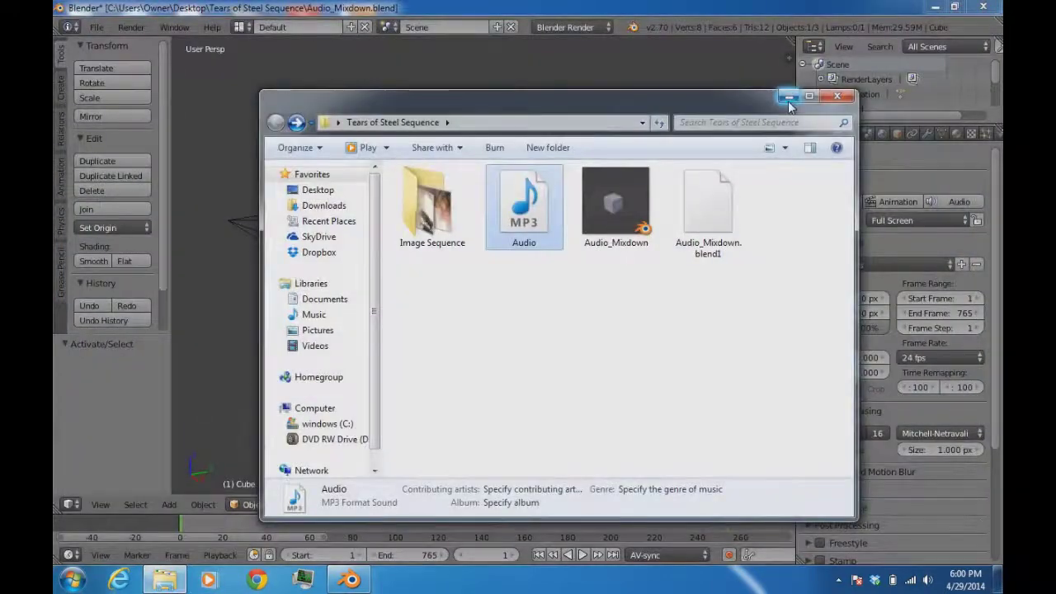
Close the Explorer window and switch Blender to the Video Editing layout
{"action": "left_click", "coordinate": [831, 94]}
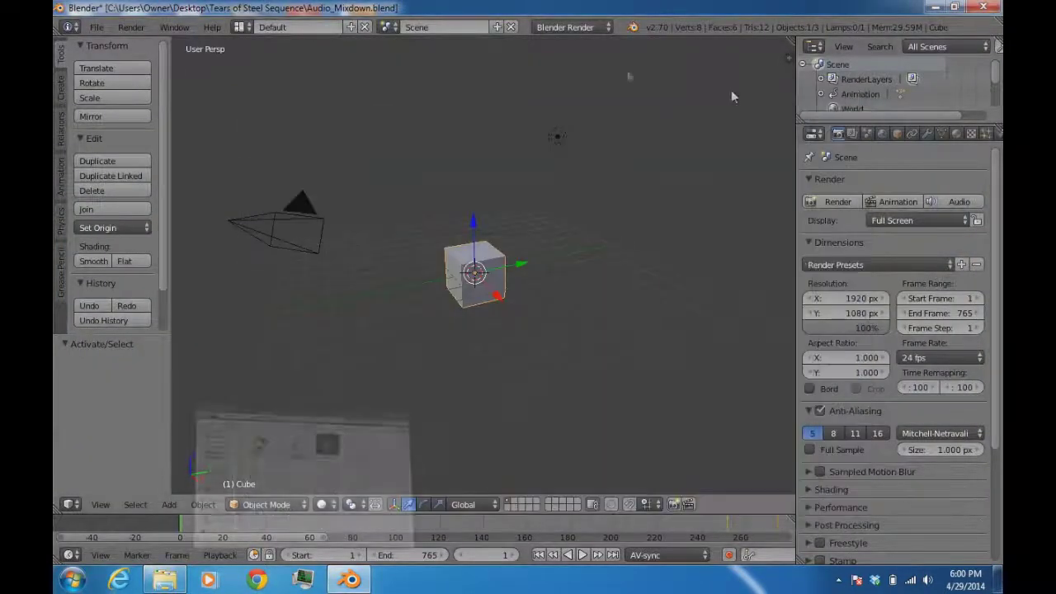
{"action": "left_click", "coordinate": [240, 27]}
{"action": "left_click", "coordinate": [267, 170]}
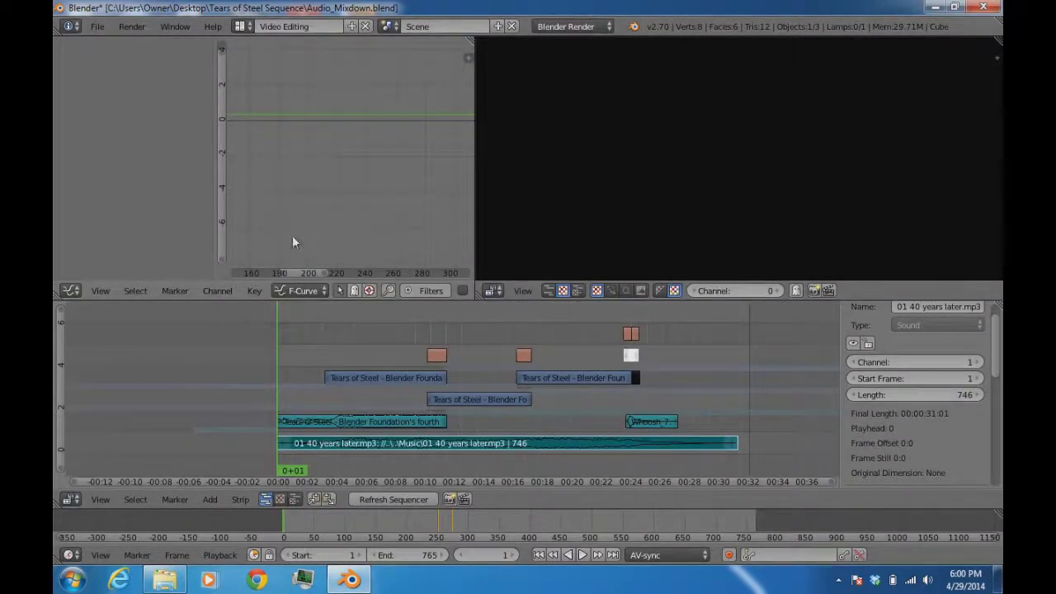
Check the Playback options, preview frame 230, return to frame 1, and start renaming the scene
{"action": "left_click", "coordinate": [221, 555]}
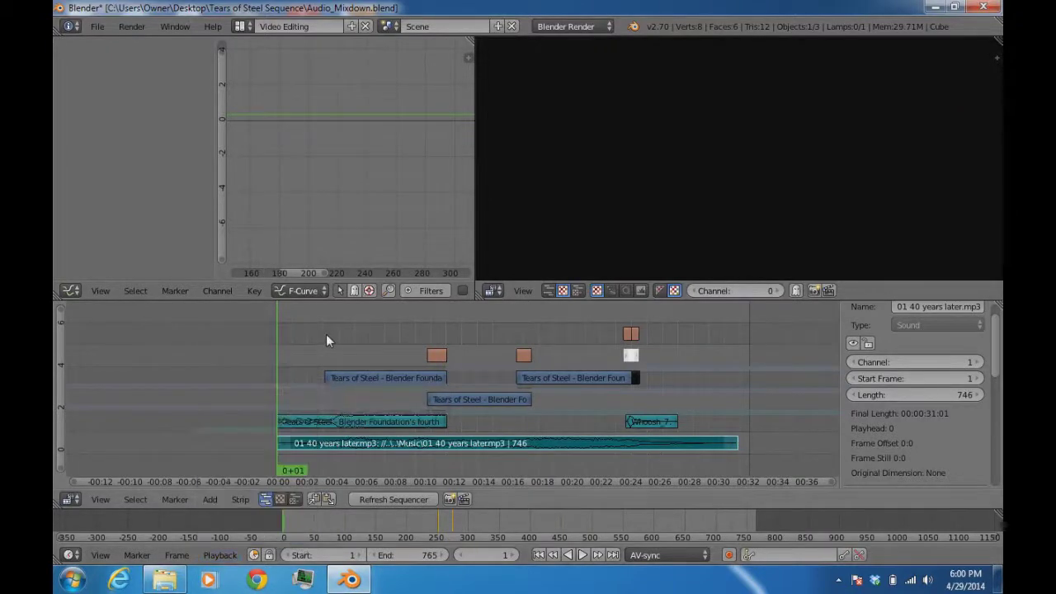
{"action": "left_click", "coordinate": [418, 396]}
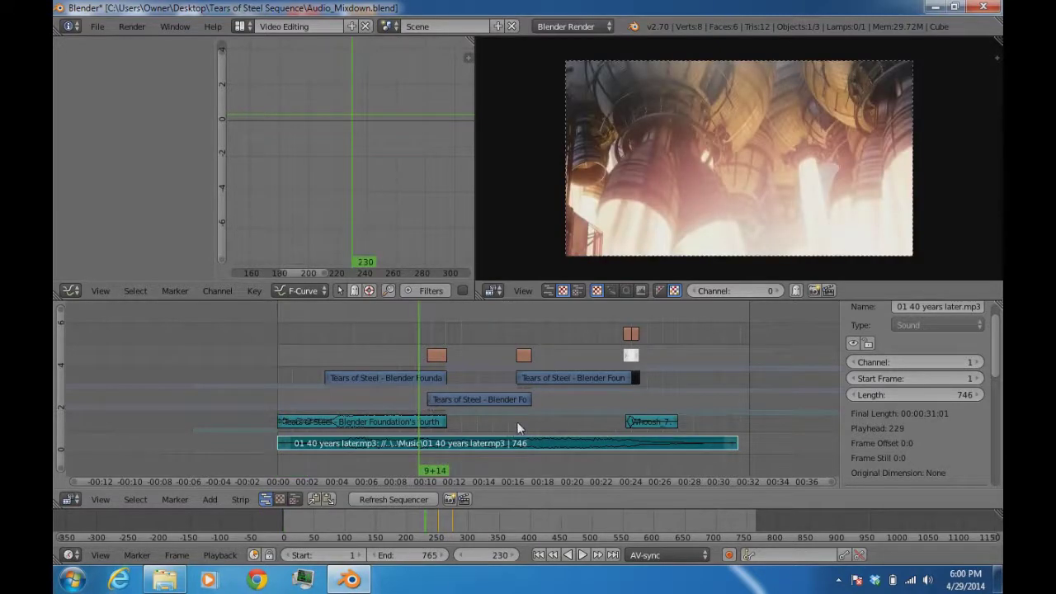
{"action": "key", "text": "shift+Left"}
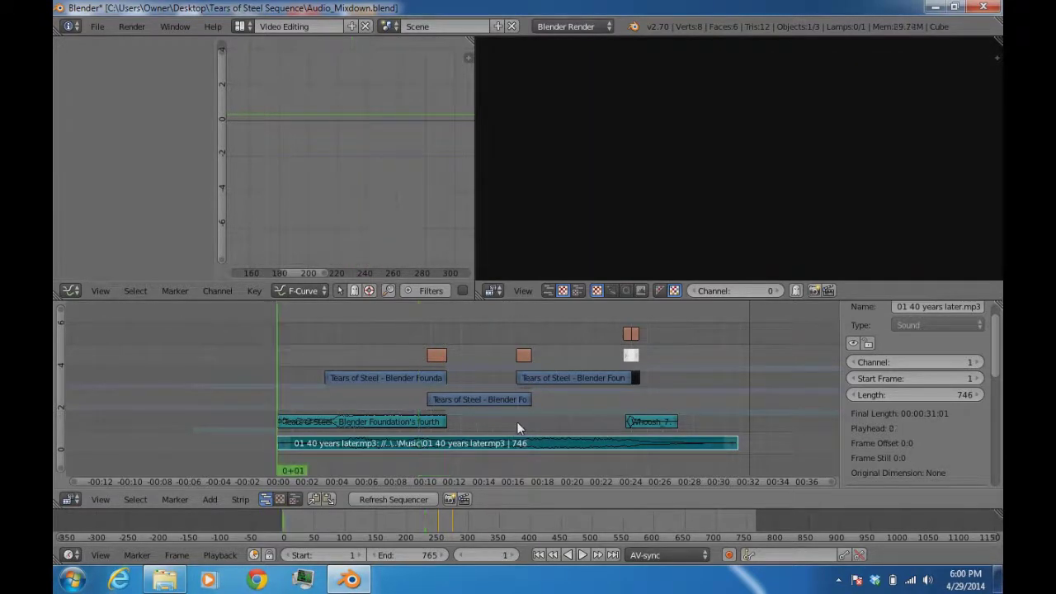
{"action": "left_click", "coordinate": [220, 555]}
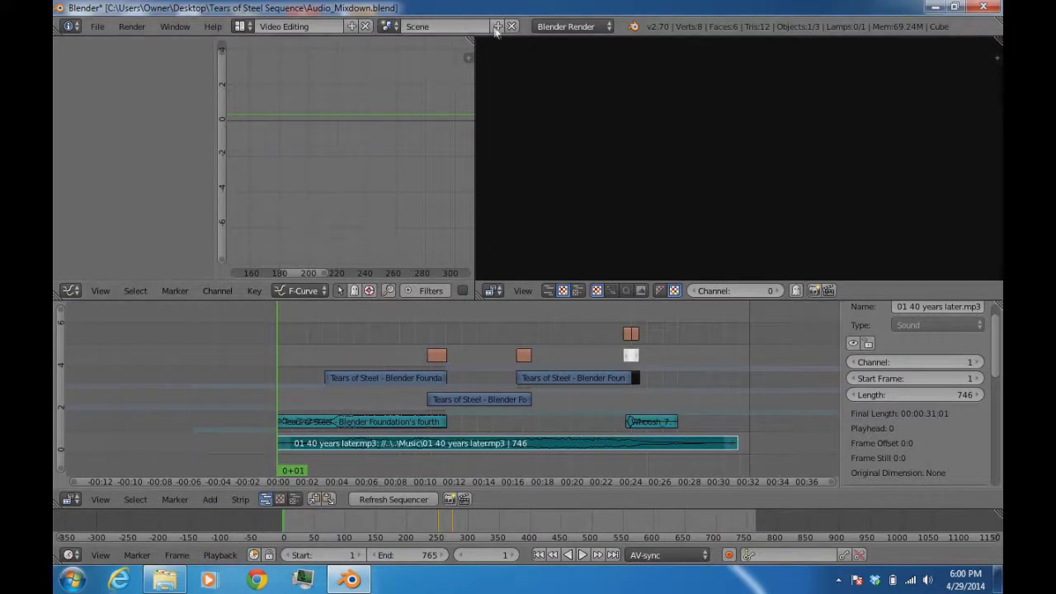
{"action": "left_click", "coordinate": [430, 27]}
Rename the current scene to Sequence_1, then create a new empty scene called Sequence_2
{"action": "type", "text": "Sequence_1"}
{"action": "key", "text": "Return"}
{"action": "left_click", "coordinate": [498, 26]}
{"action": "left_click", "coordinate": [501, 57]}
{"action": "type", "text": "Se"}
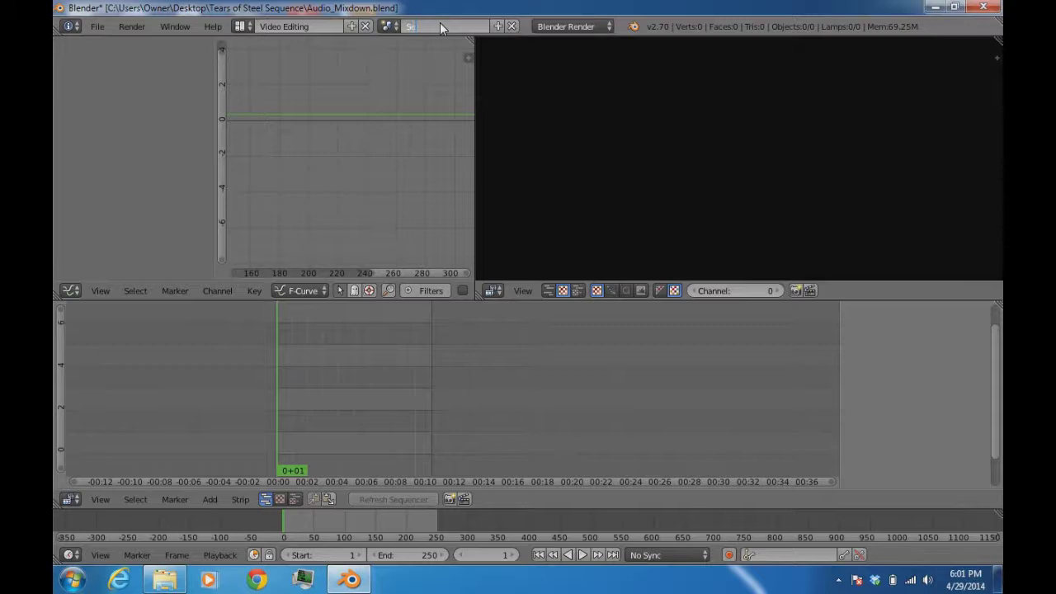
{"action": "type", "text": "quence_2"}
{"action": "key", "text": "Return"}
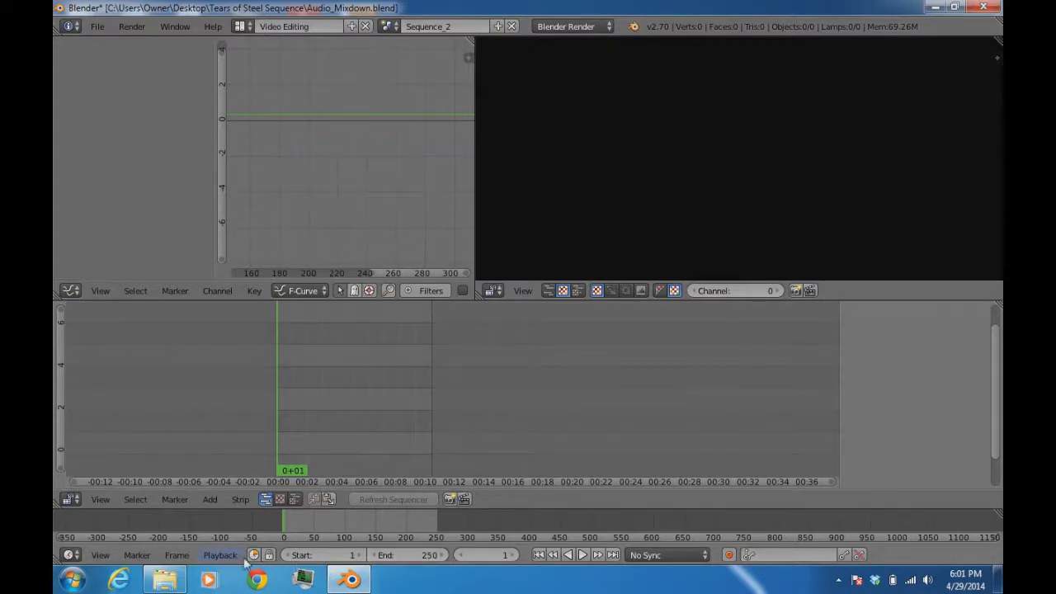
Turn on Audio Scrubbing and set the Timeline's playback sync to AV-sync
{"action": "left_click", "coordinate": [219, 557]}
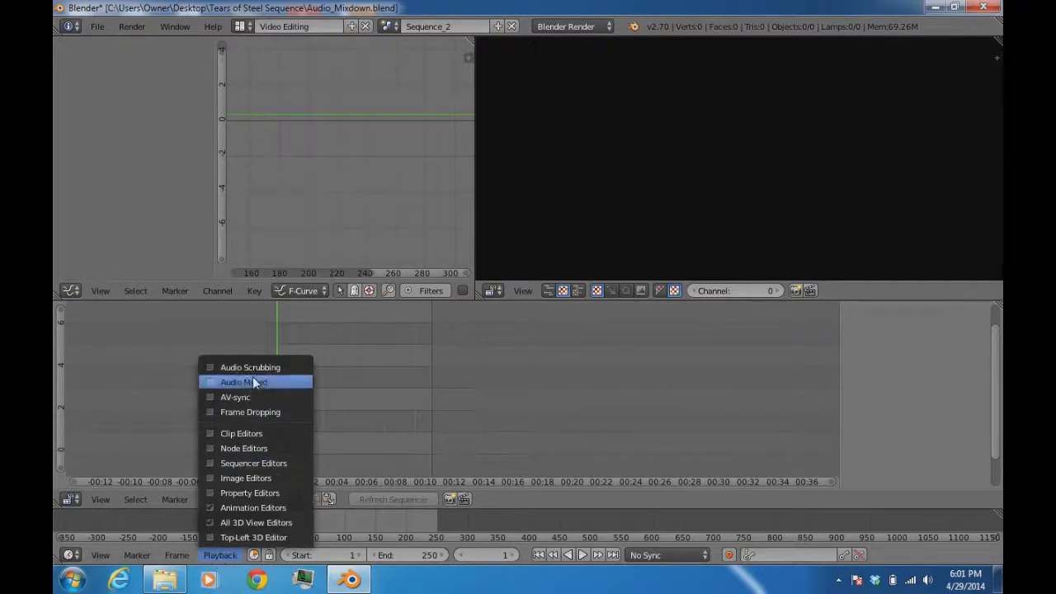
{"action": "left_click", "coordinate": [257, 372]}
{"action": "left_click", "coordinate": [220, 555]}
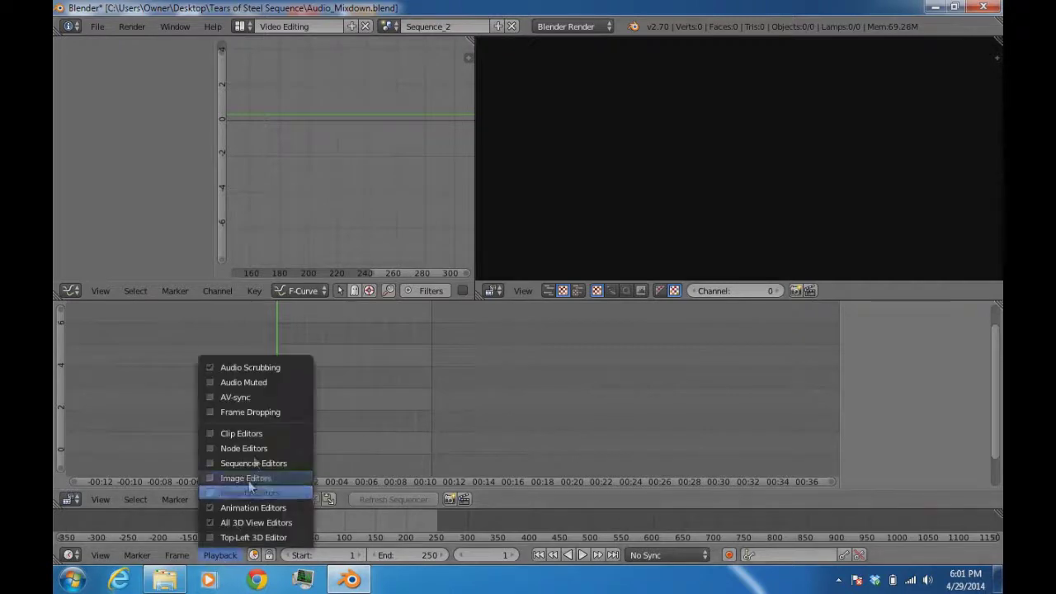
{"action": "left_click", "coordinate": [265, 398]}
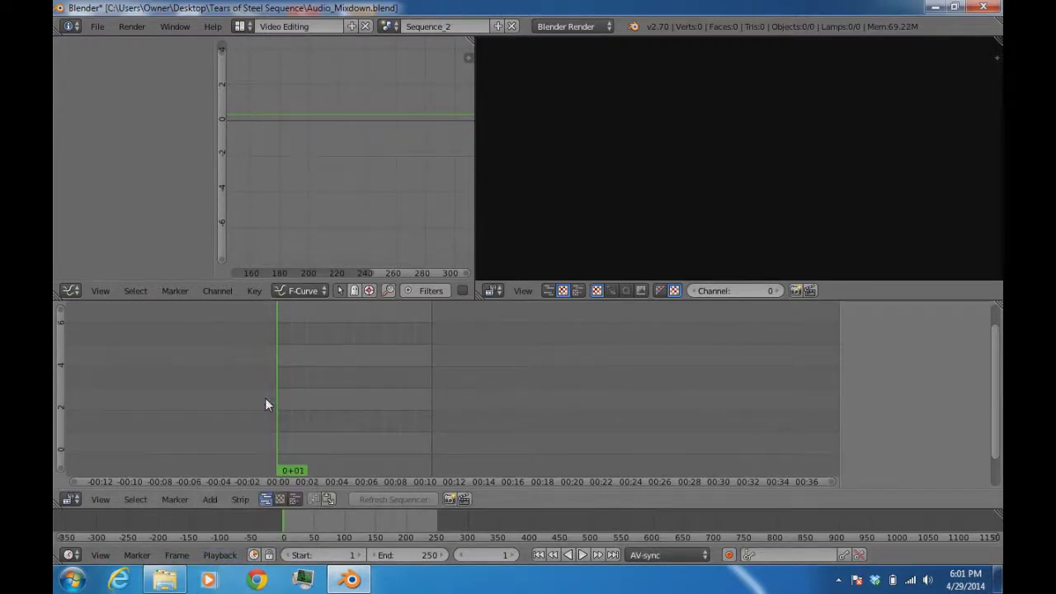
Check the Playback menu settings, confirming Frame Dropping stays off
{"action": "left_click", "coordinate": [220, 555]}
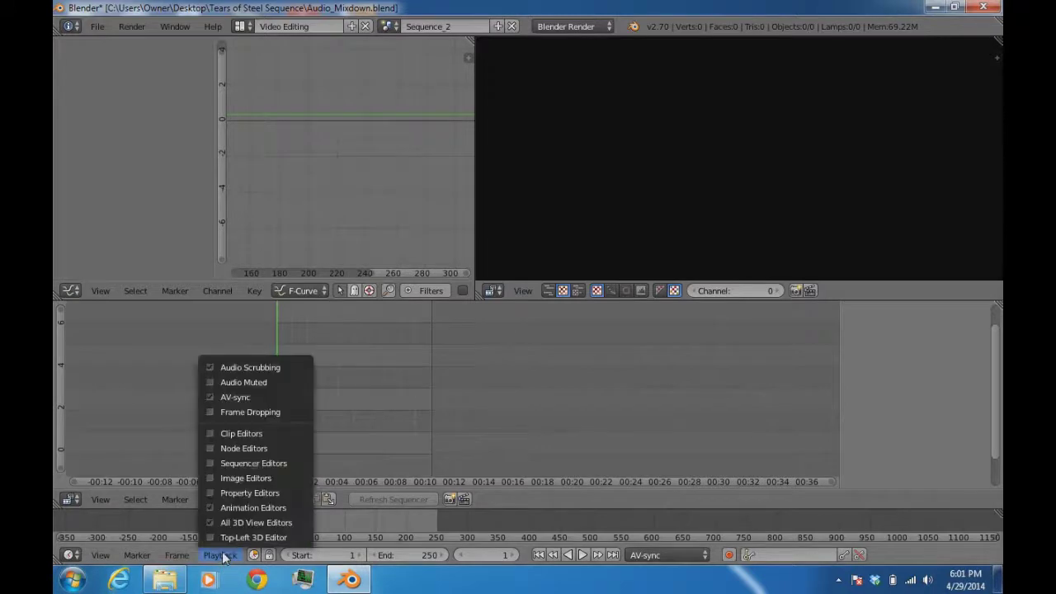
{"action": "left_click", "coordinate": [268, 412]}
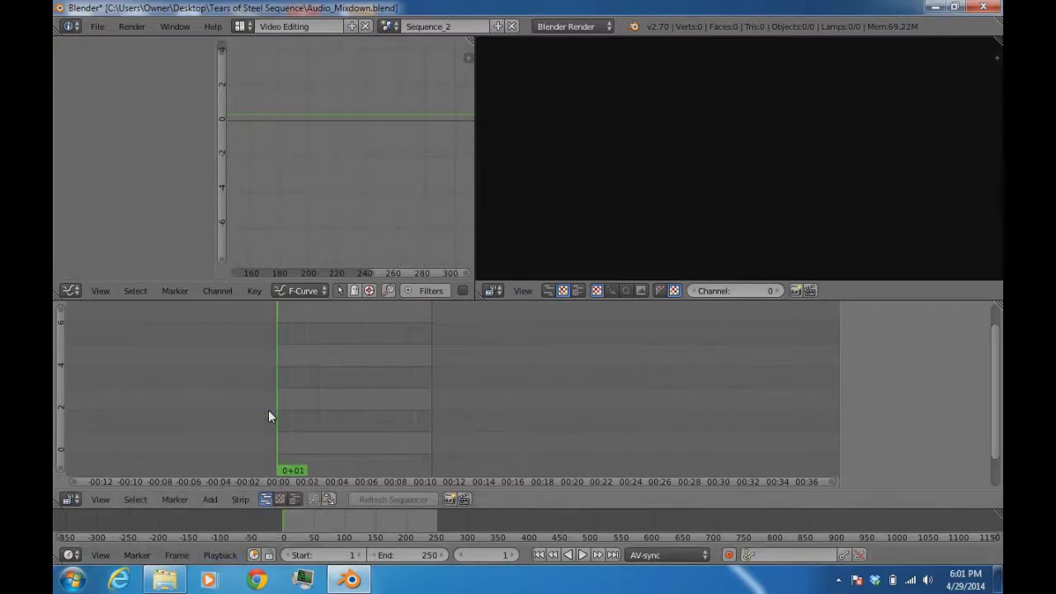
{"action": "left_click", "coordinate": [220, 554]}
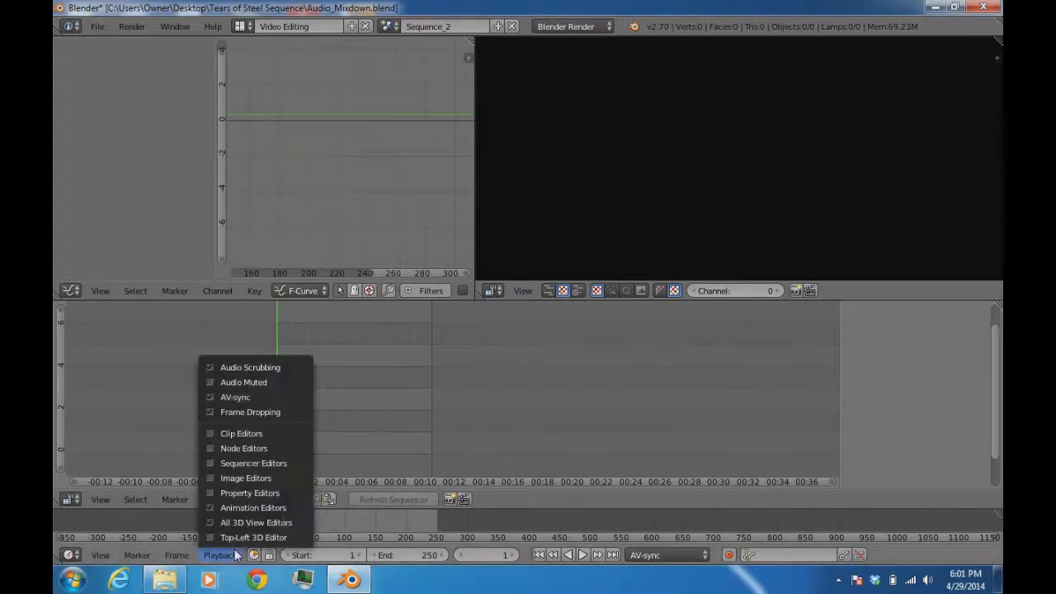
{"action": "left_click", "coordinate": [287, 366]}
{"action": "middle_click_drag", "start_coordinate": [351, 399], "coordinate": [388, 358]}
{"action": "middle_click_drag", "start_coordinate": [346, 532], "coordinate": [414, 532]}
{"action": "middle_click_drag", "start_coordinate": [393, 410], "coordinate": [427, 385]}
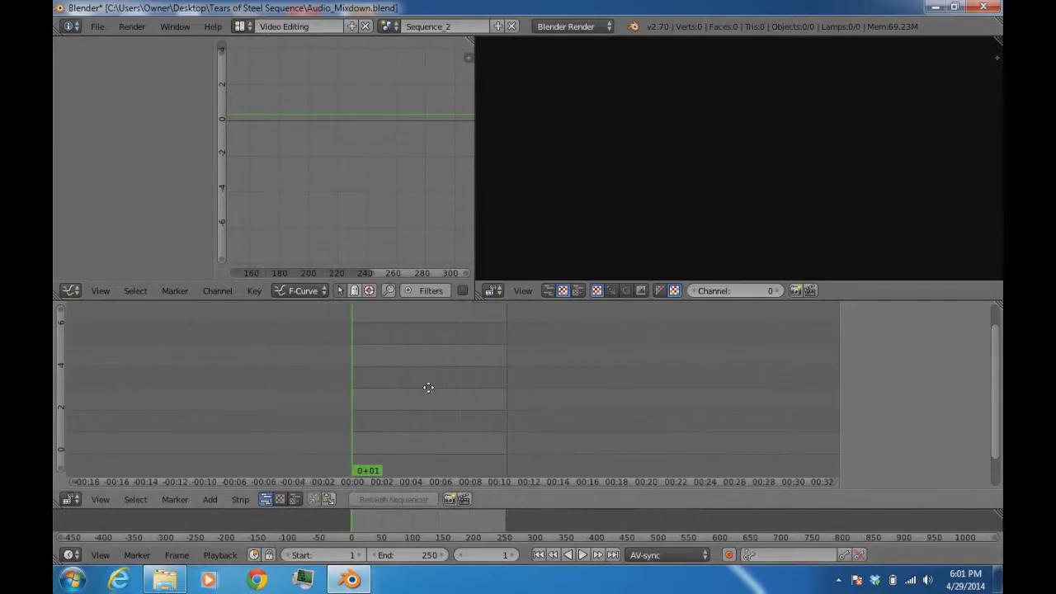
Add all frame PNGs from Tears of Steel Sequence/Image Sequence as a single 765-frame image strip
{"action": "left_click", "coordinate": [213, 498]}
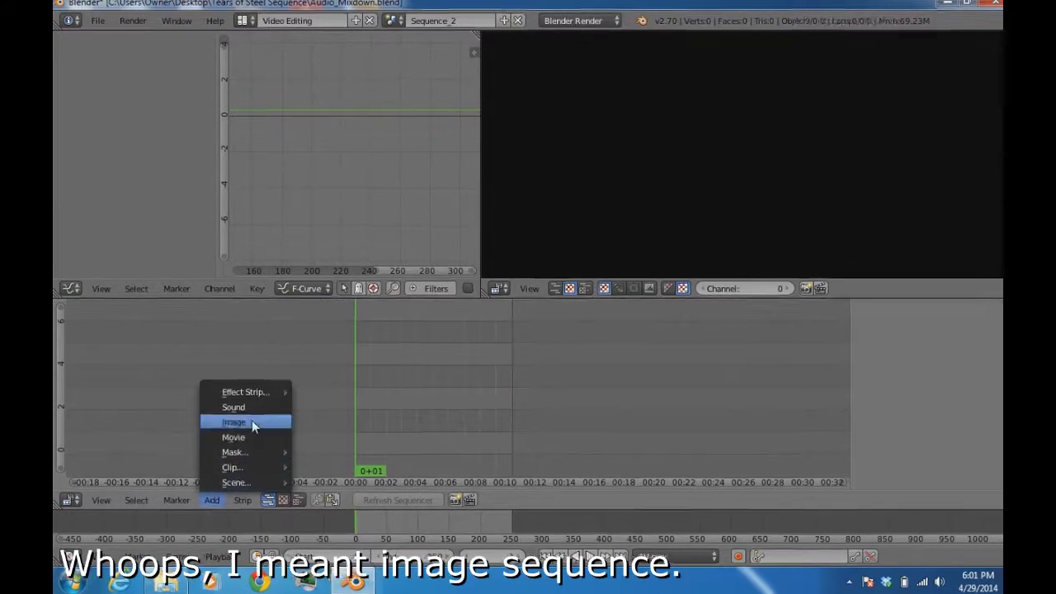
{"action": "left_click", "coordinate": [232, 423]}
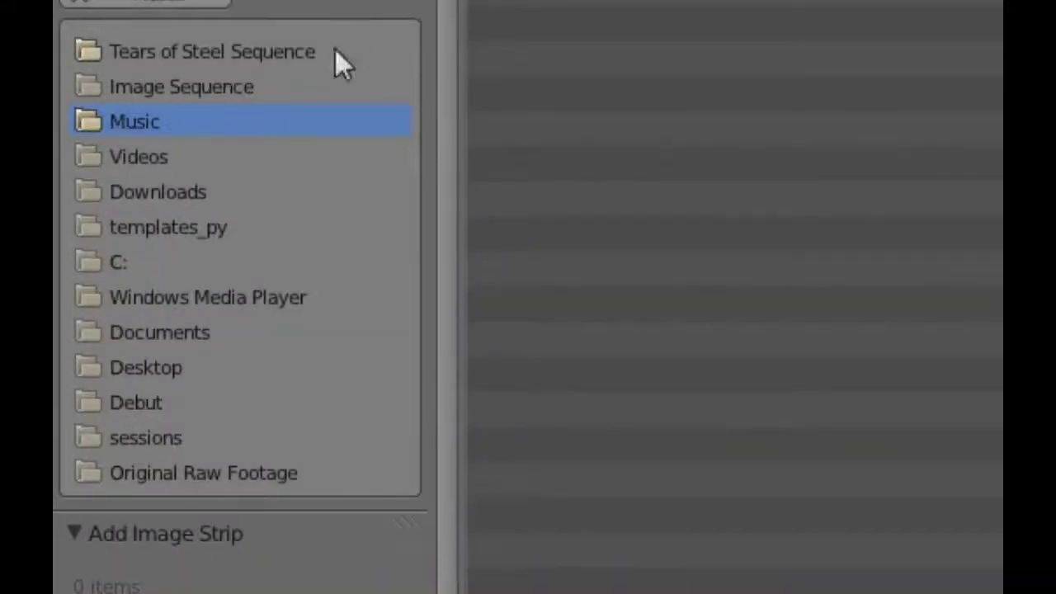
{"action": "left_click", "coordinate": [300, 59]}
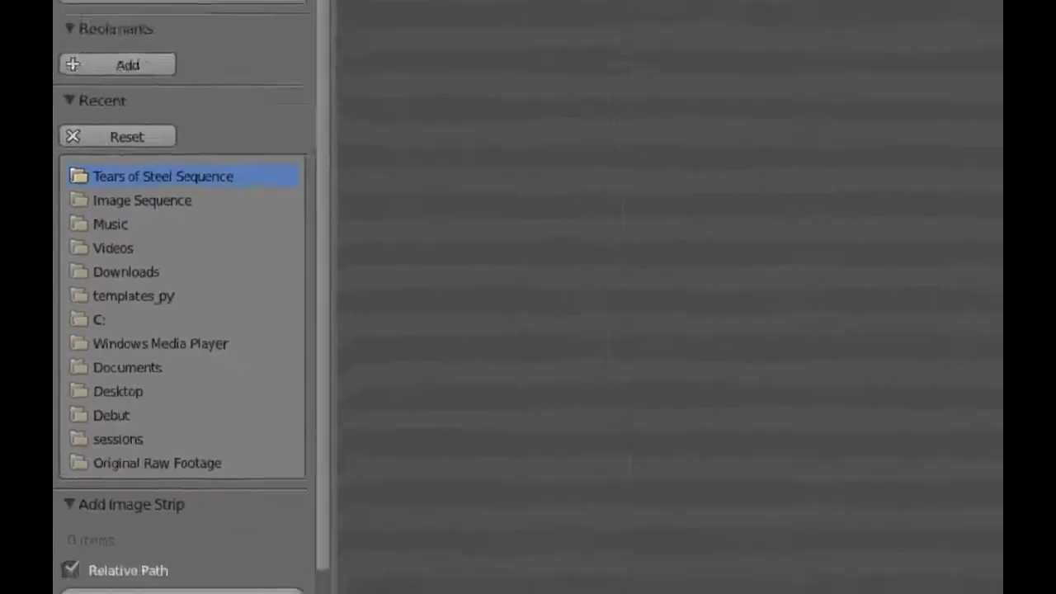
{"action": "left_click", "coordinate": [299, 115]}
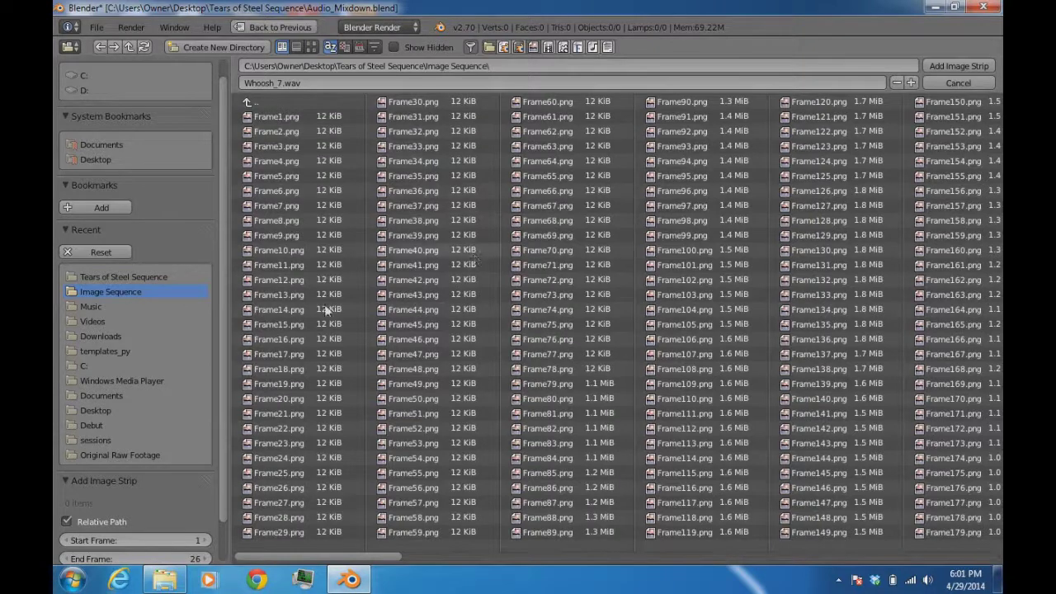
{"action": "key", "text": "a"}
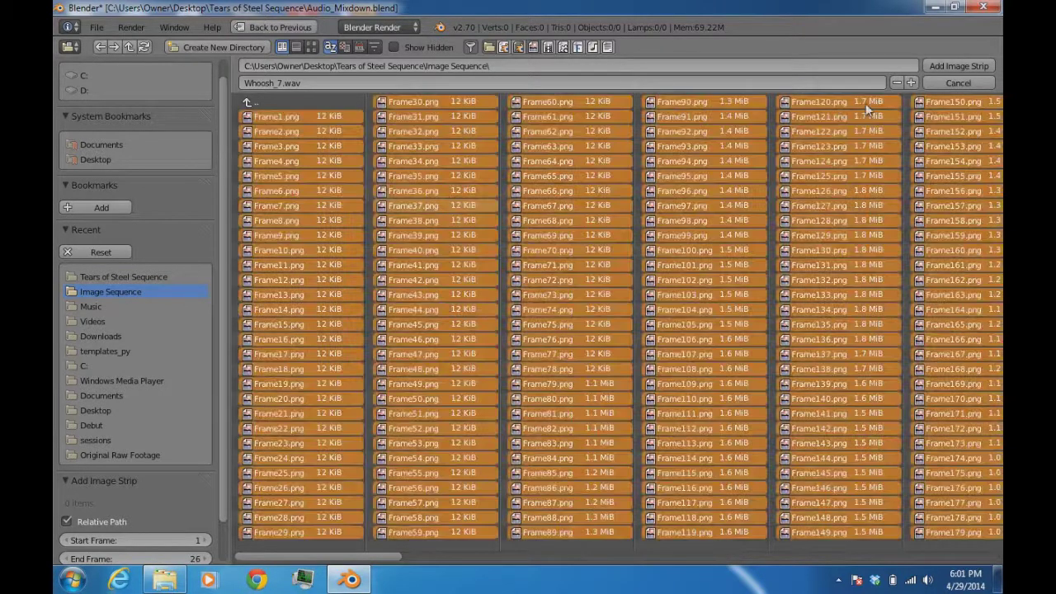
{"action": "left_click", "coordinate": [958, 66]}
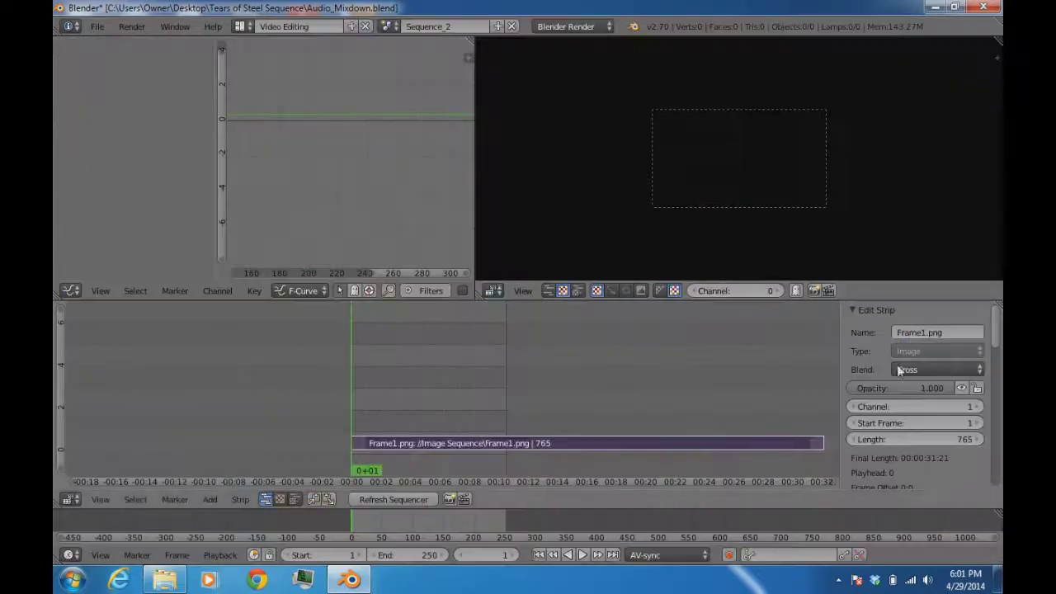
Move the Frame1.png strip to channel 2 and confirm its 765-frame length
{"action": "left_click", "coordinate": [954, 406]}
{"action": "type", "text": "2"}
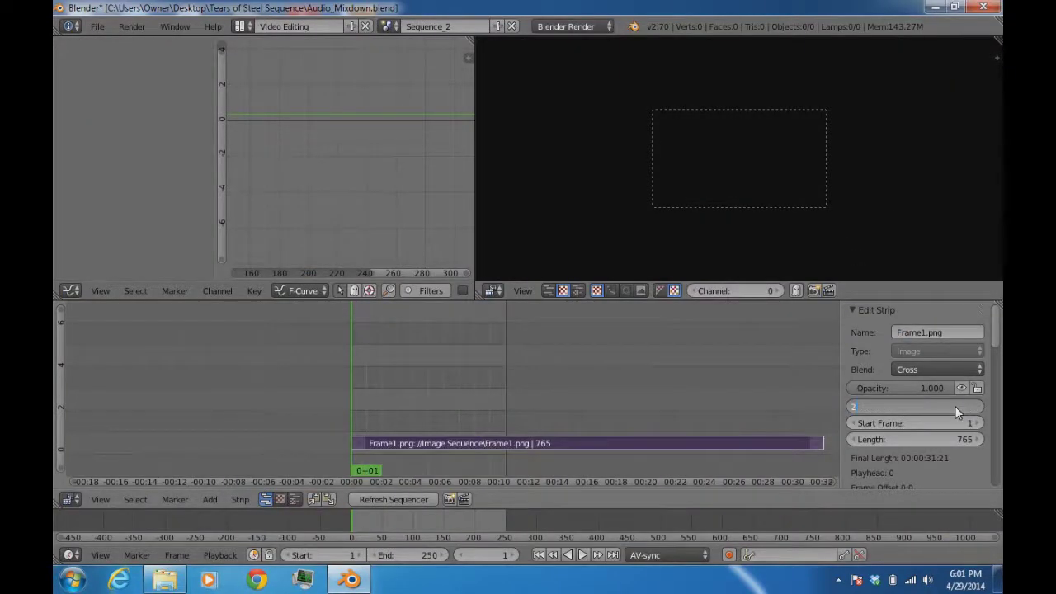
{"action": "key", "text": "Return"}
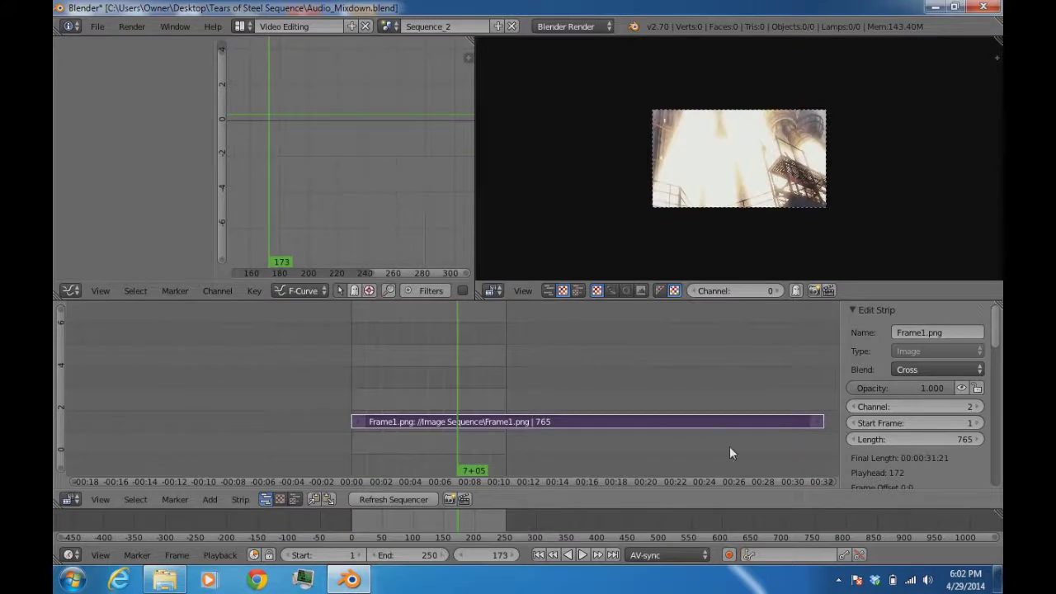
{"action": "left_click", "coordinate": [769, 433]}
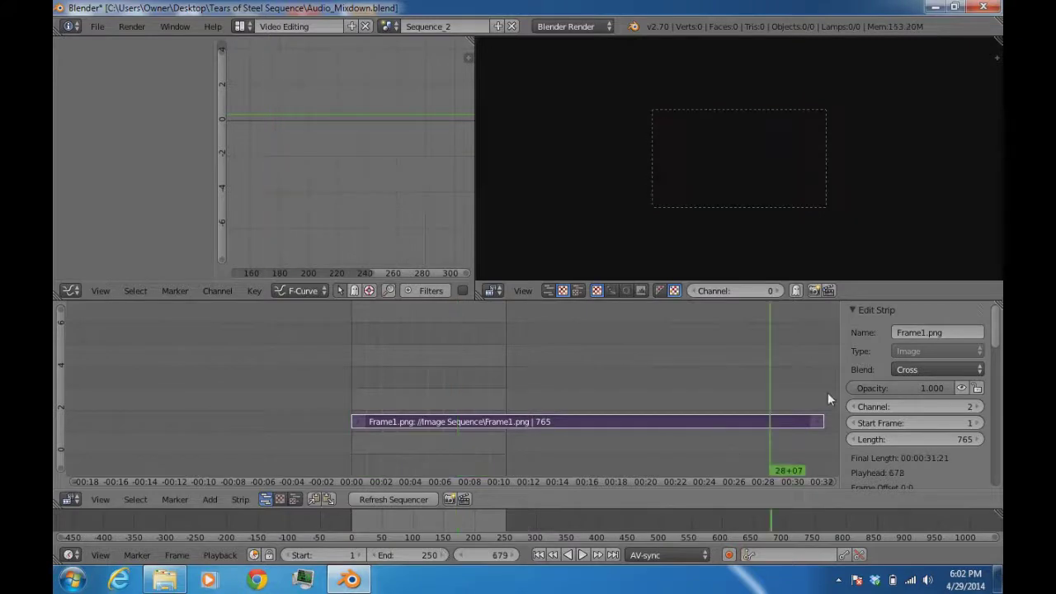
{"action": "left_click", "coordinate": [962, 442]}
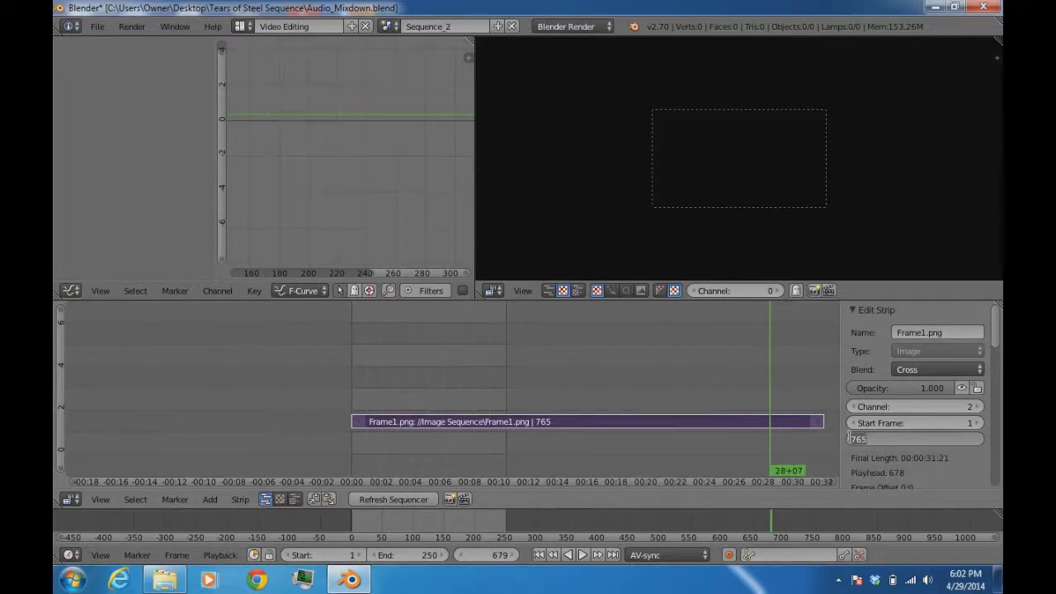
Go to frame 765 and make it the scene's end frame
{"action": "double_click", "coordinate": [493, 554]}
{"action": "type", "text": "765"}
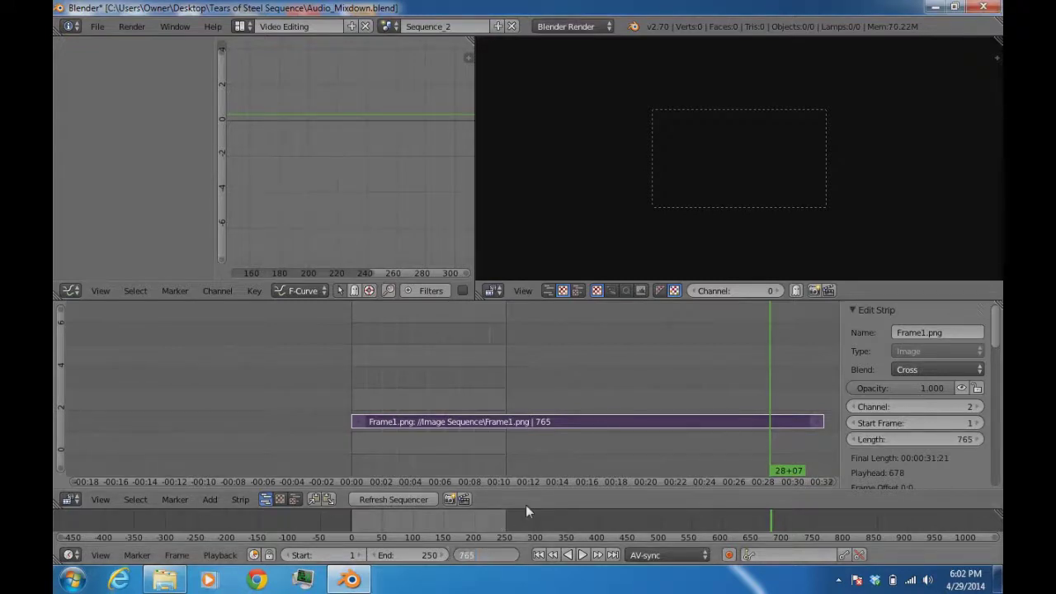
{"action": "key", "text": "Return"}
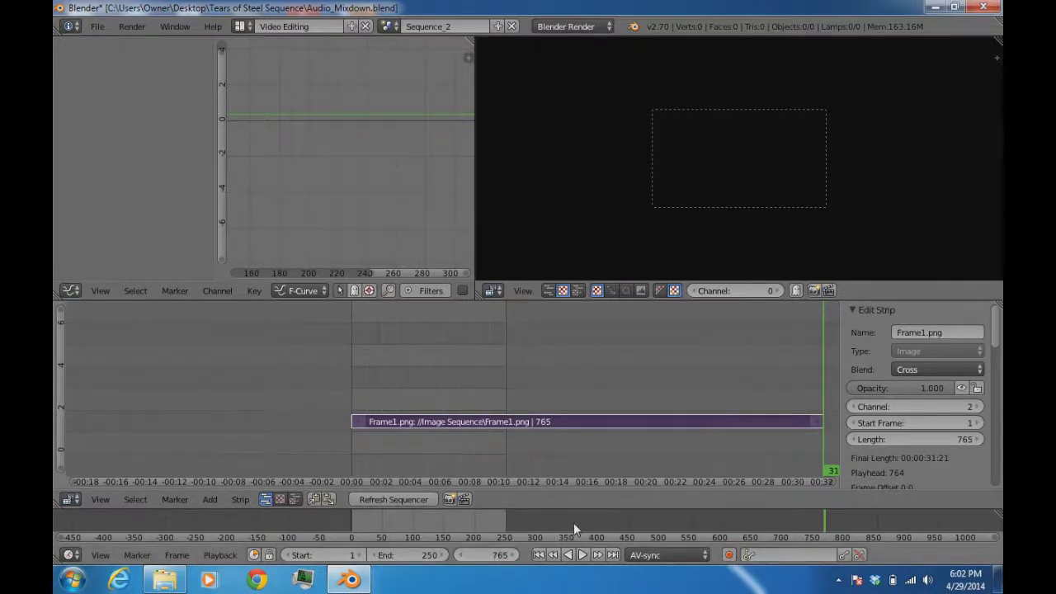
{"action": "key", "text": "e"}
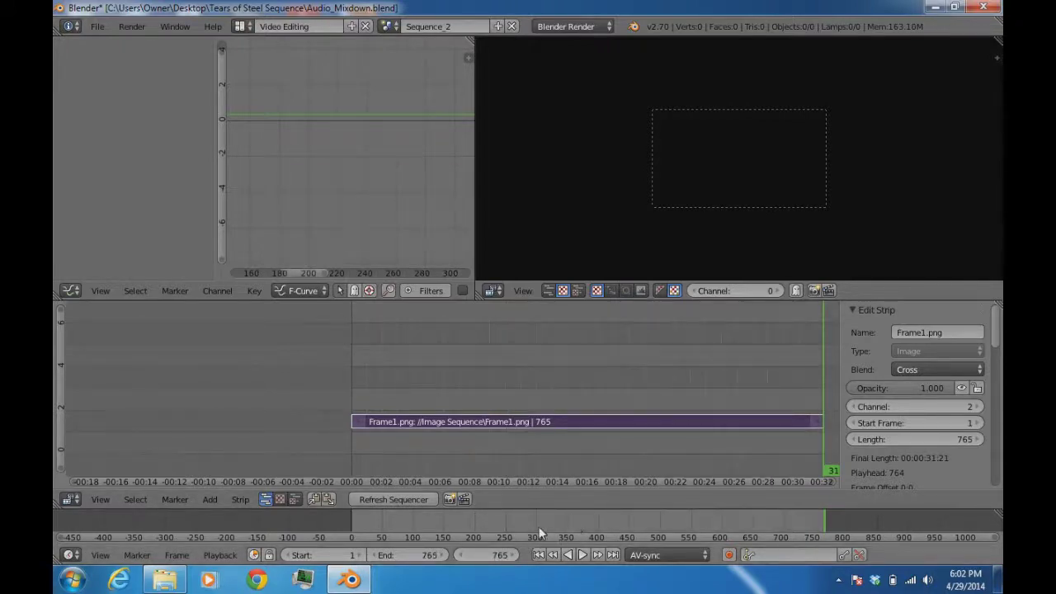
{"action": "middle_click_drag", "start_coordinate": [605, 458], "coordinate": [564, 423]}
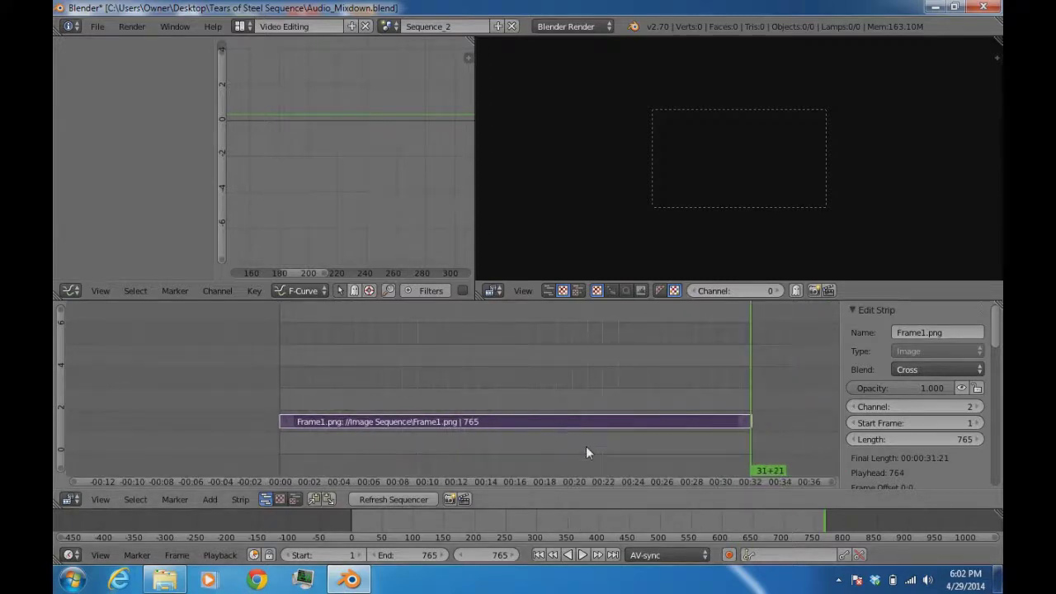
Add Audio.mp3 from the Tears of Steel Sequence folder as a sound strip in channel 1
{"action": "key", "text": "shift+Left"}
{"action": "left_click", "coordinate": [210, 500]}
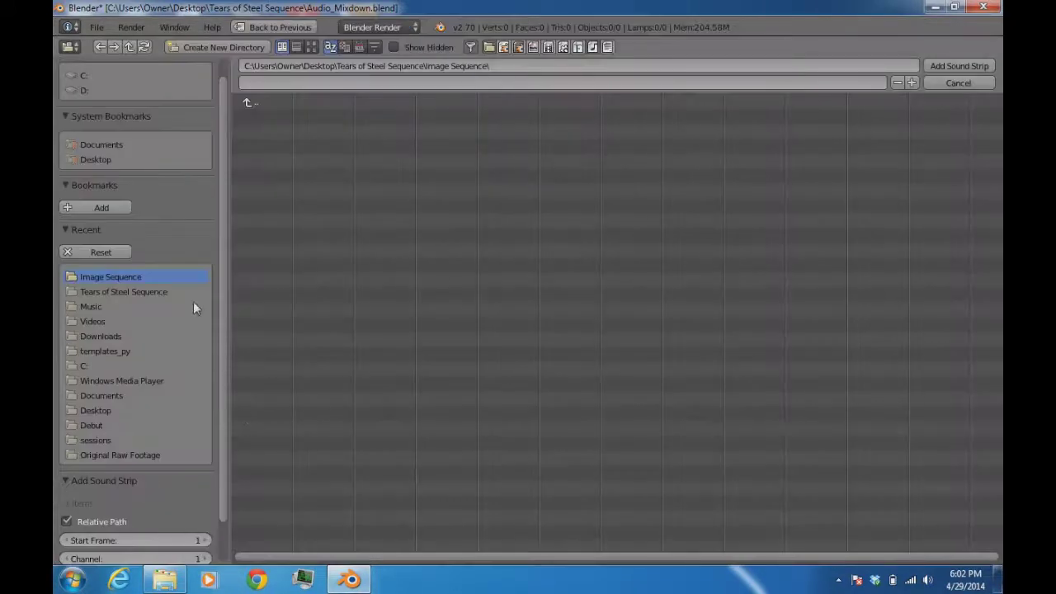
{"action": "left_click", "coordinate": [269, 100]}
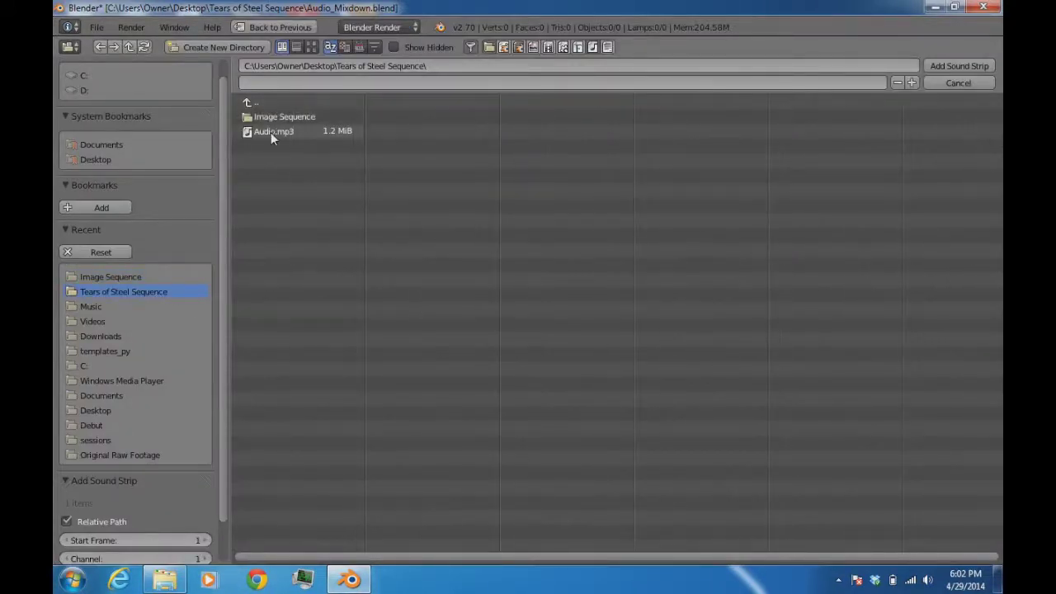
{"action": "left_click", "coordinate": [271, 132]}
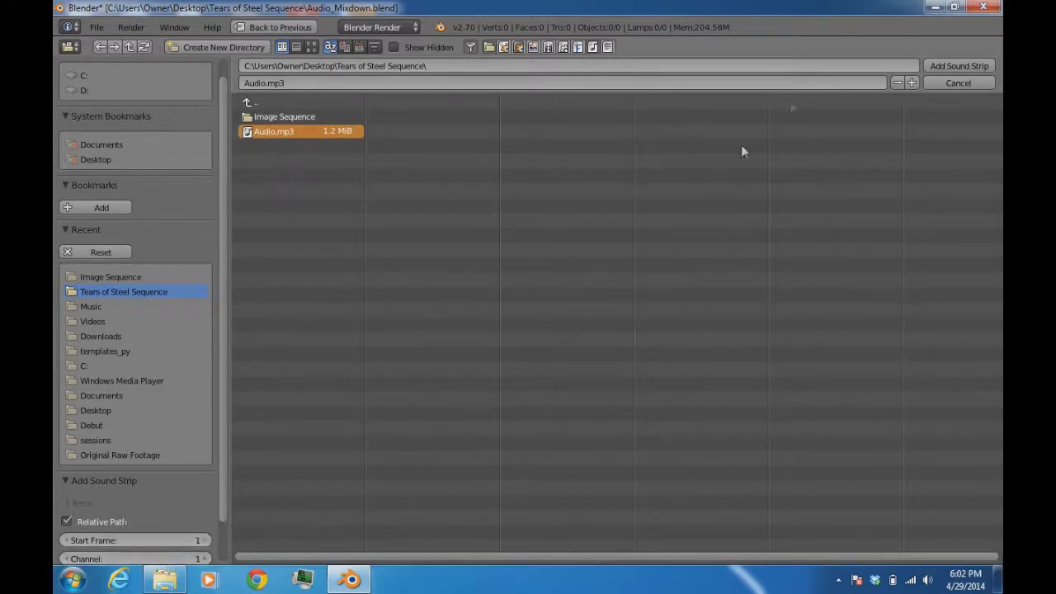
{"action": "left_click", "coordinate": [979, 68]}
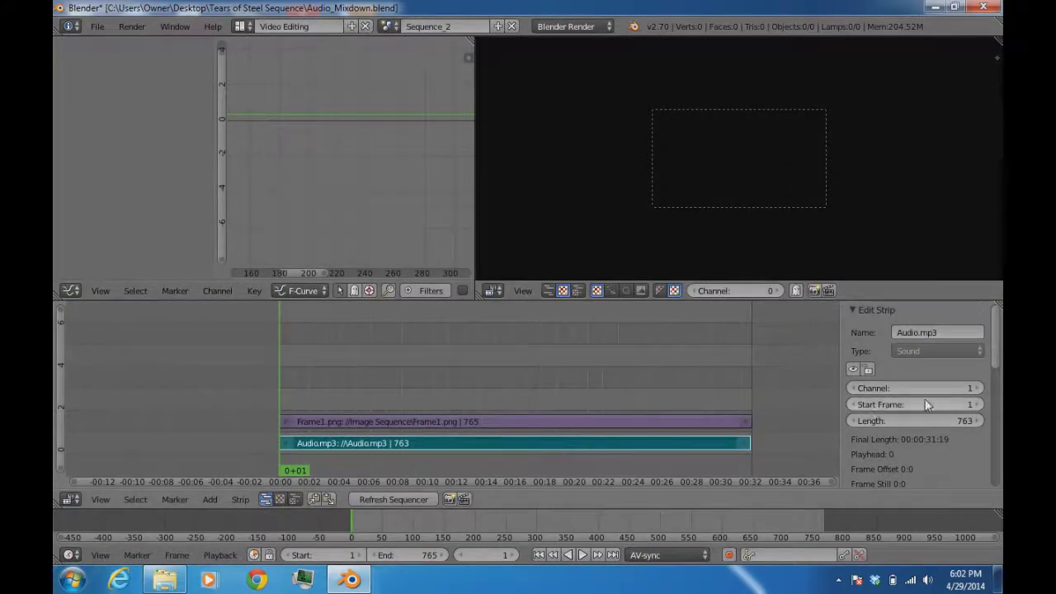
Show the Audio.mp3 waveform, play the sequence with sound, then select the Frame1.png strip
{"action": "scroll", "coordinate": [944, 406], "scroll_direction": "down", "scroll_amount": 6}
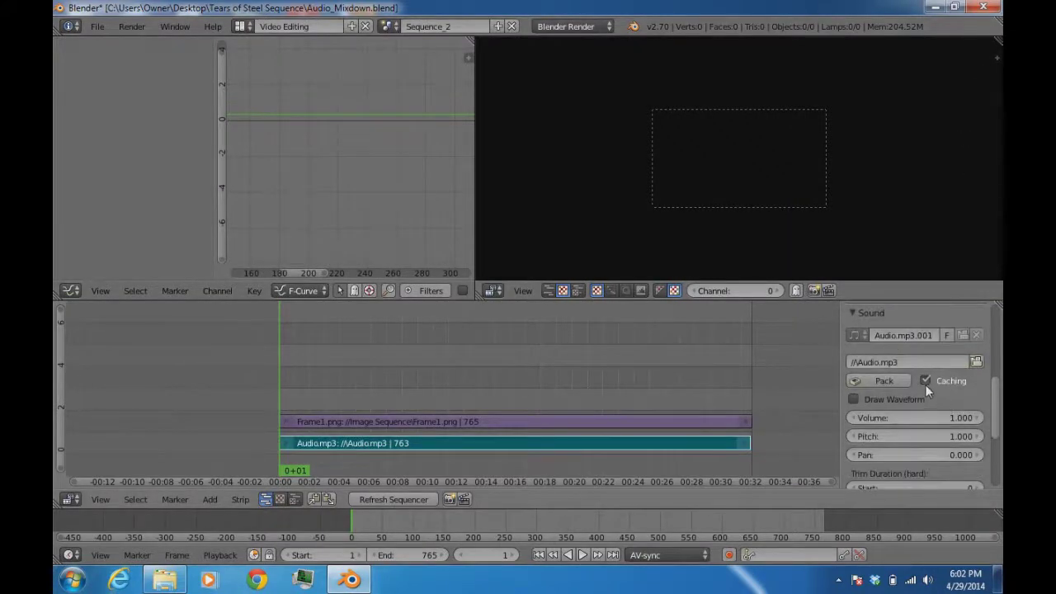
{"action": "left_click", "coordinate": [851, 401]}
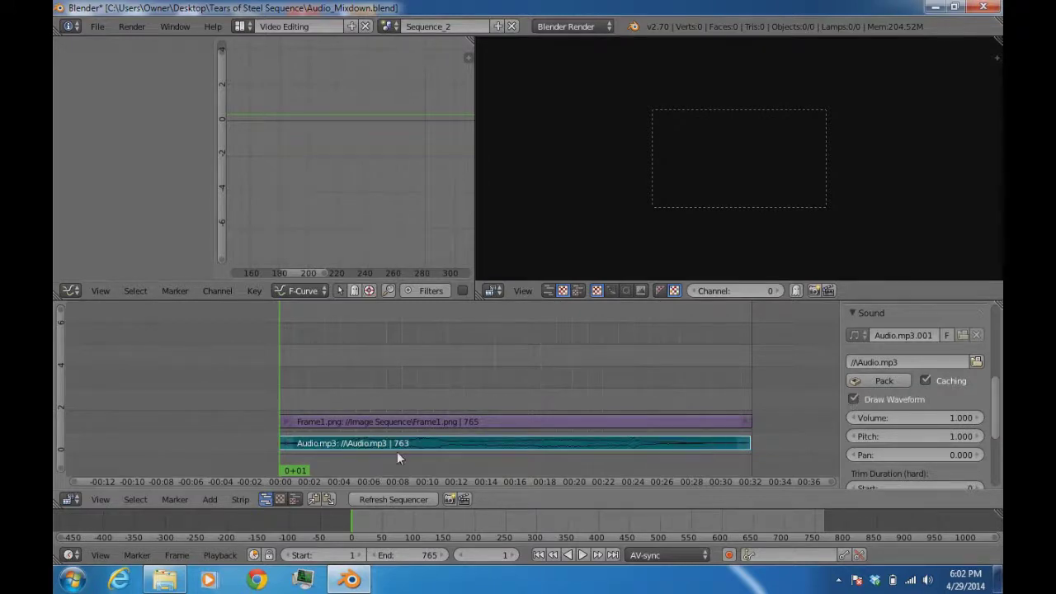
{"action": "middle_click_drag", "start_coordinate": [560, 516], "coordinate": [535, 520]}
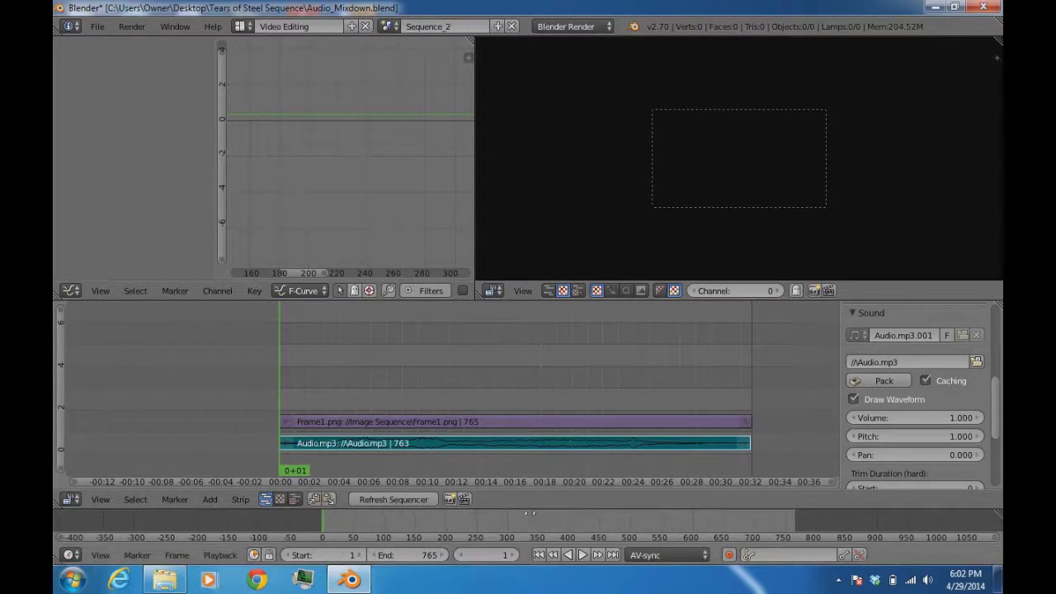
{"action": "left_click", "coordinate": [583, 554]}
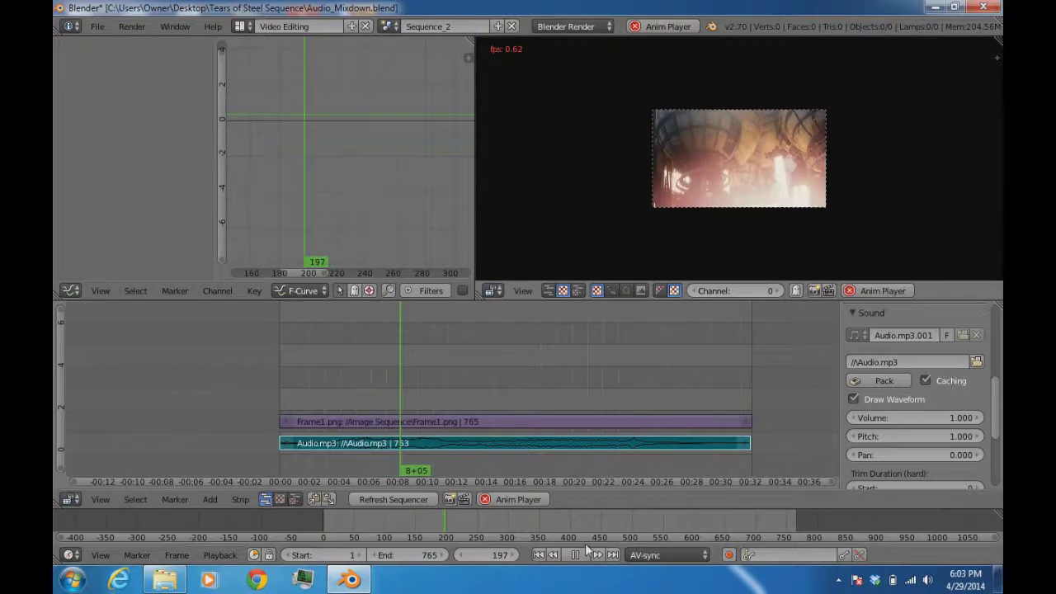
{"action": "key", "text": "Escape"}
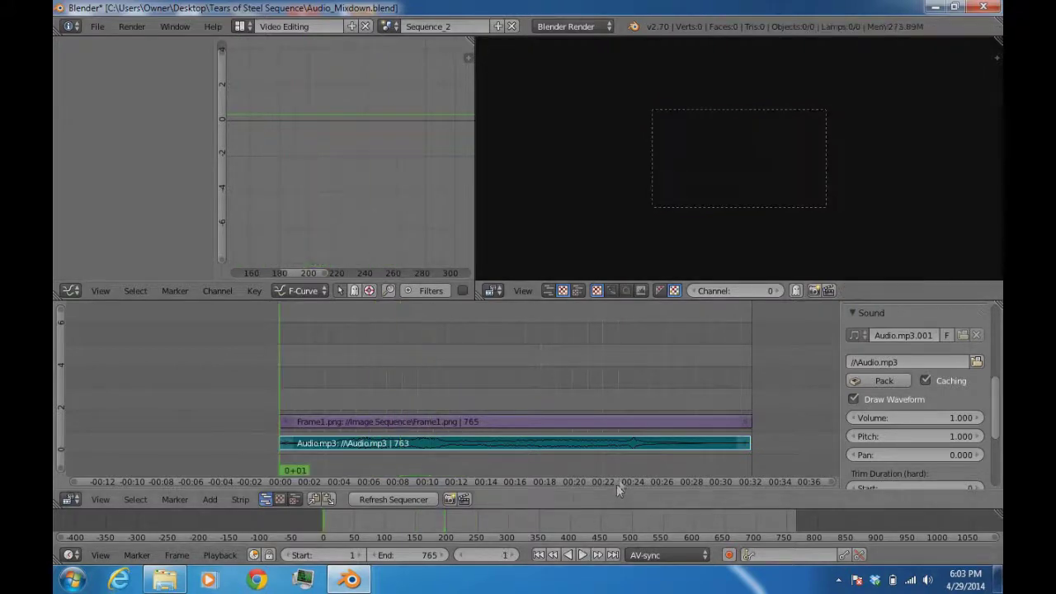
{"action": "right_click", "coordinate": [554, 422]}
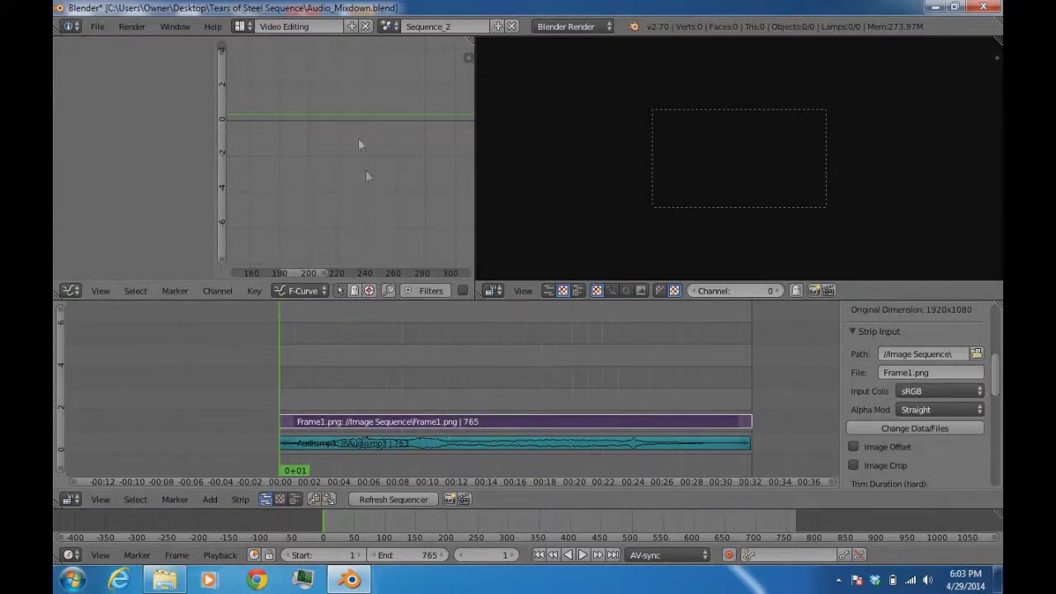
{"action": "left_click", "coordinate": [249, 27]}
Switch to the Default layout on Sequence_2 and set 100% resolution with 5 anti-aliasing samples
{"action": "left_click", "coordinate": [282, 92]}
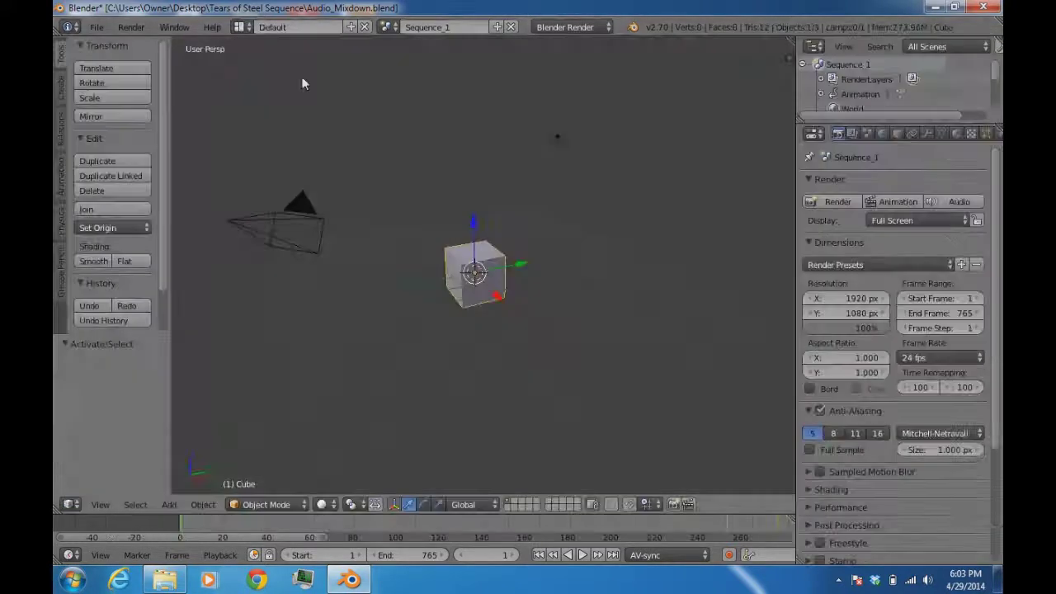
{"action": "left_click", "coordinate": [388, 27]}
{"action": "left_click", "coordinate": [411, 66]}
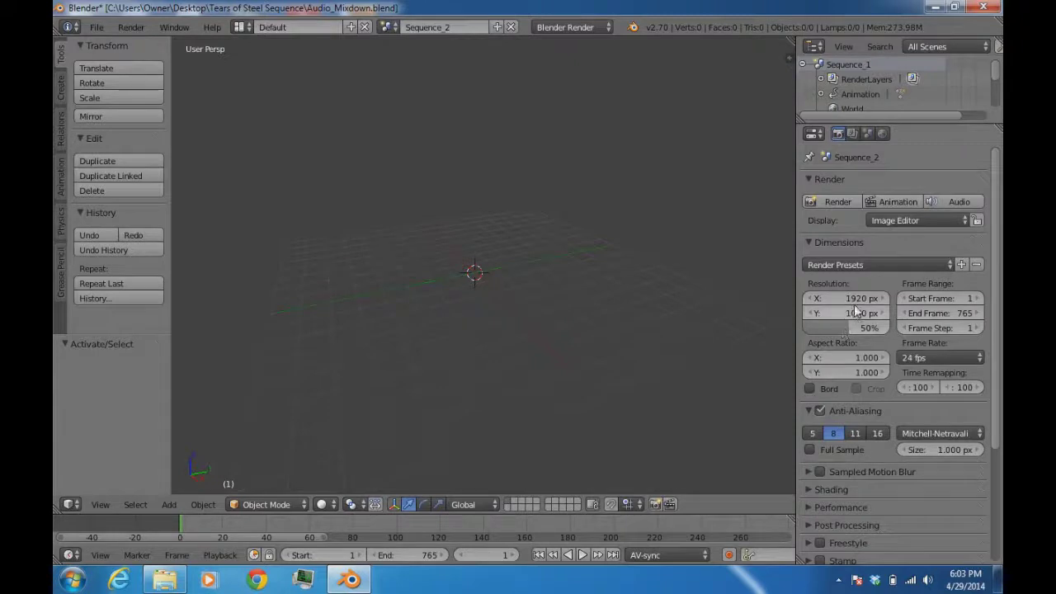
{"action": "left_click_drag", "start_coordinate": [847, 332], "coordinate": [895, 335]}
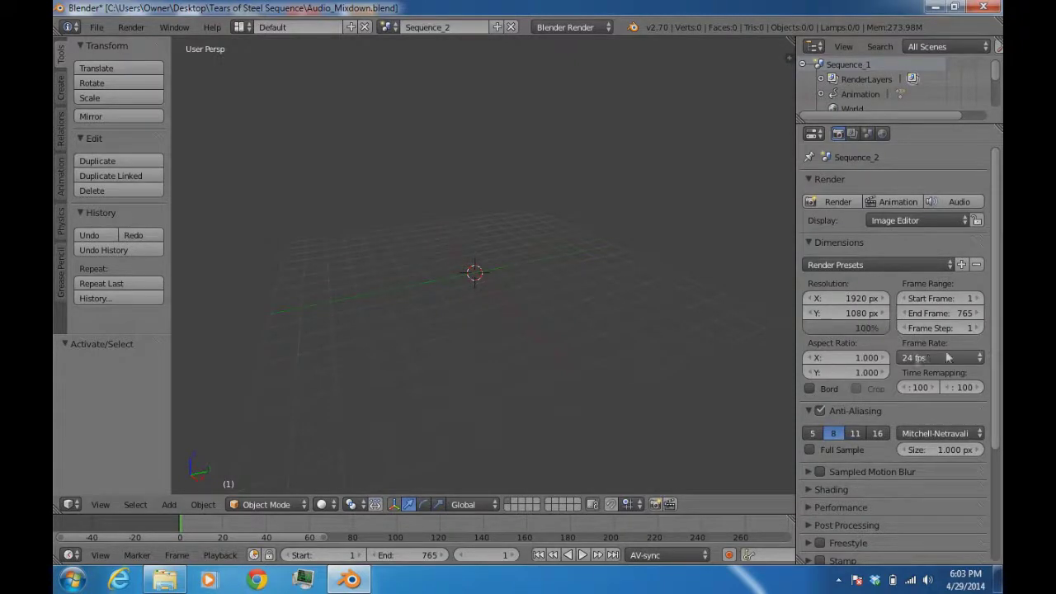
{"action": "left_click", "coordinate": [812, 434]}
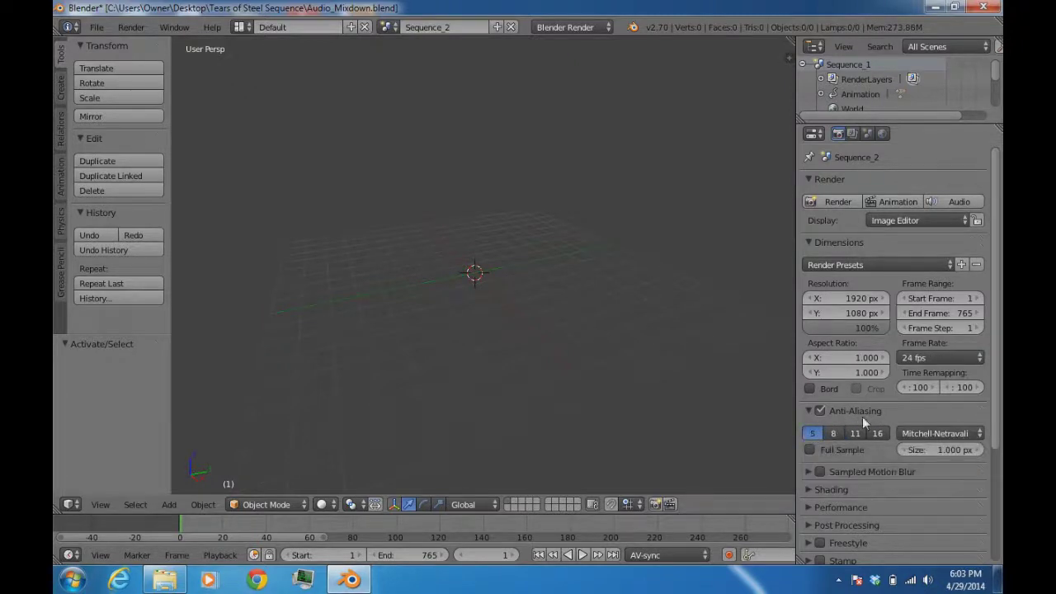
{"action": "scroll", "coordinate": [862, 417], "scroll_direction": "down", "scroll_amount": 5}
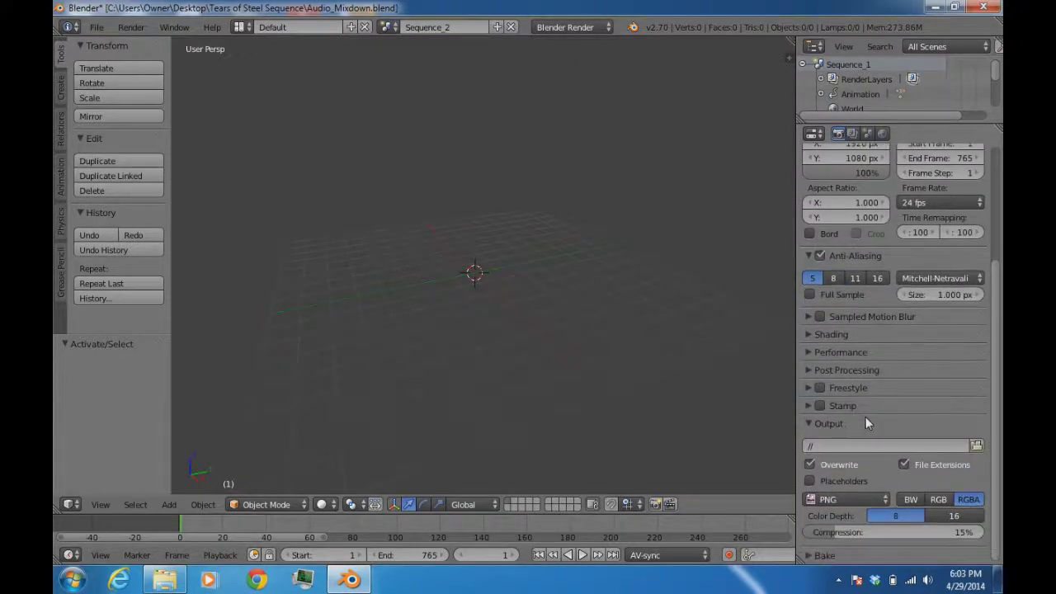
Set the output file format to H.264 in a QuickTime container
{"action": "left_click", "coordinate": [835, 500]}
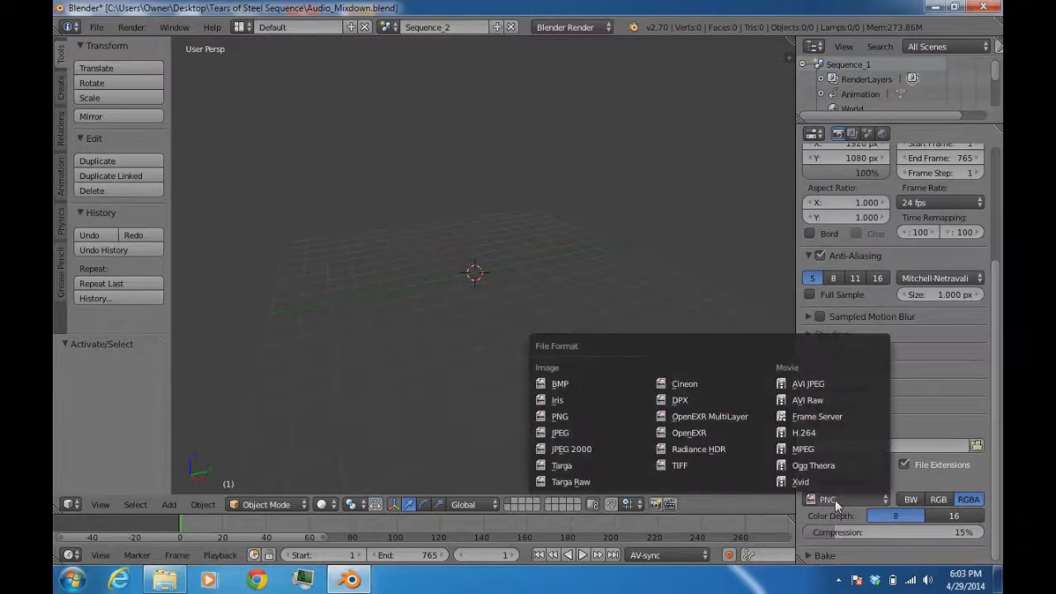
{"action": "left_click", "coordinate": [840, 434]}
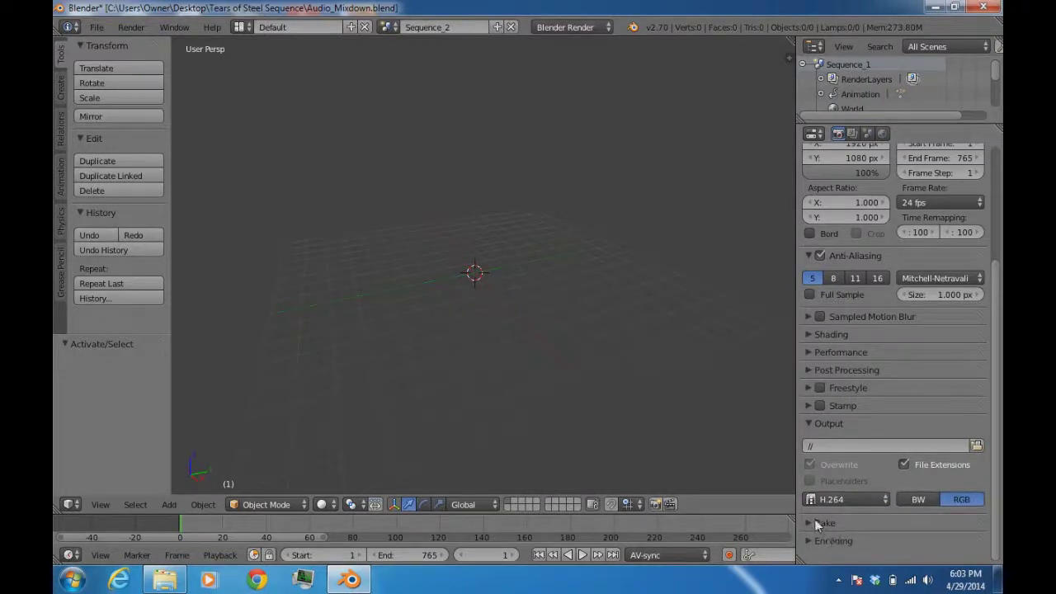
{"action": "left_click", "coordinate": [832, 535]}
{"action": "scroll", "coordinate": [833, 530], "scroll_direction": "down", "scroll_amount": 5}
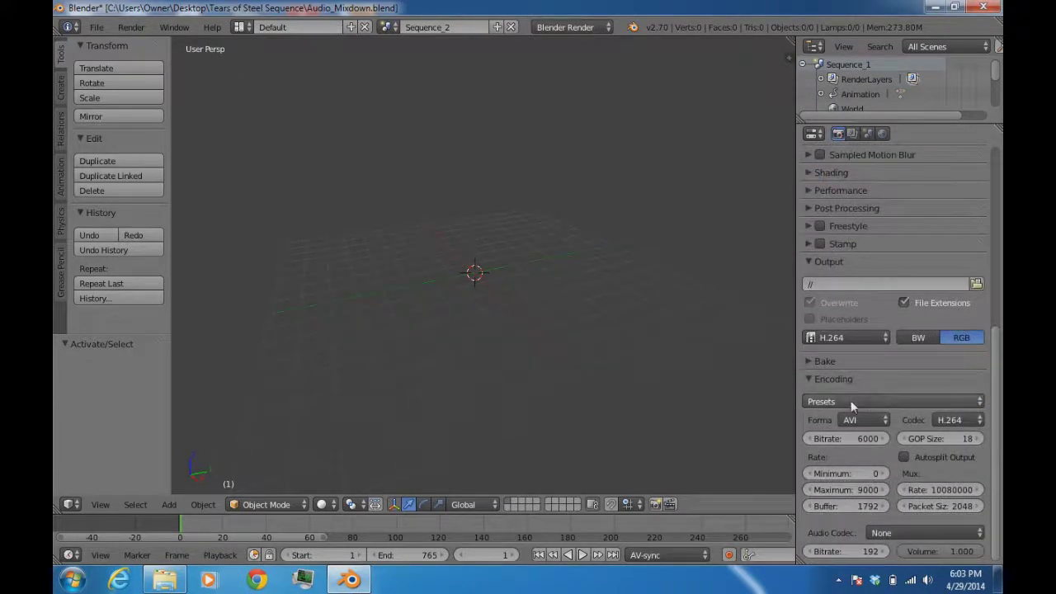
{"action": "left_click", "coordinate": [863, 419]}
{"action": "left_click", "coordinate": [888, 339]}
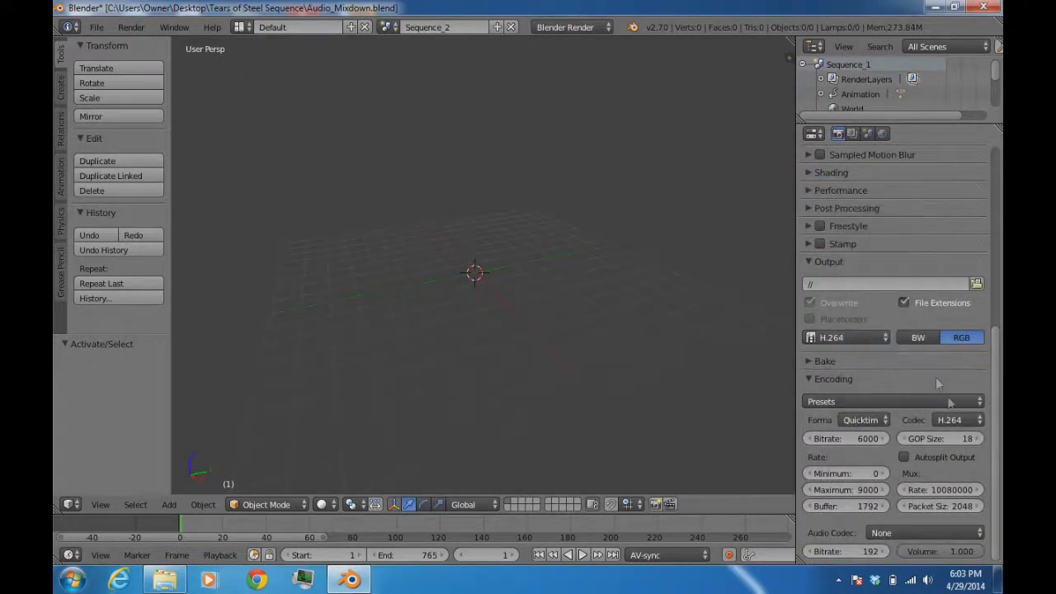
{"action": "left_click", "coordinate": [950, 420]}
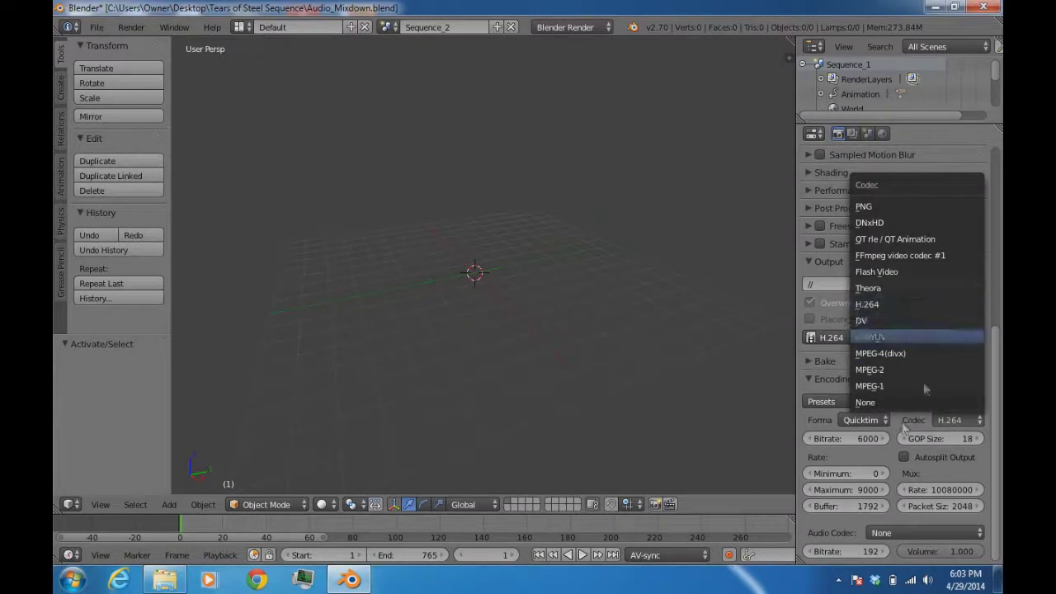
Choose AAC as the audio codec with a 384 audio bitrate
{"action": "left_click", "coordinate": [879, 533]}
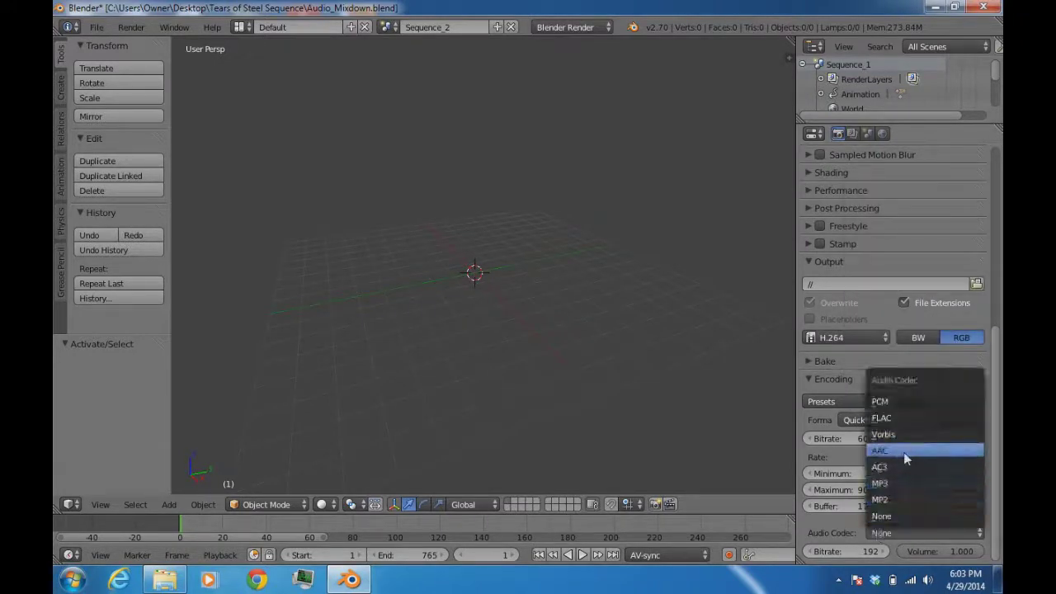
{"action": "left_click", "coordinate": [903, 453]}
{"action": "left_click", "coordinate": [851, 553]}
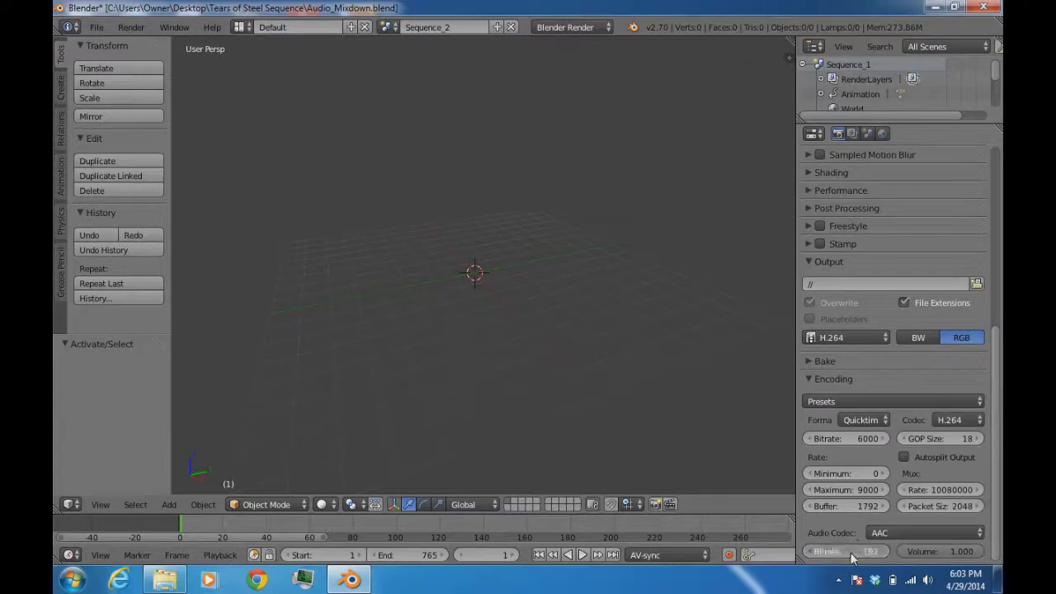
{"action": "type", "text": "320"}
{"action": "key", "text": "Return"}
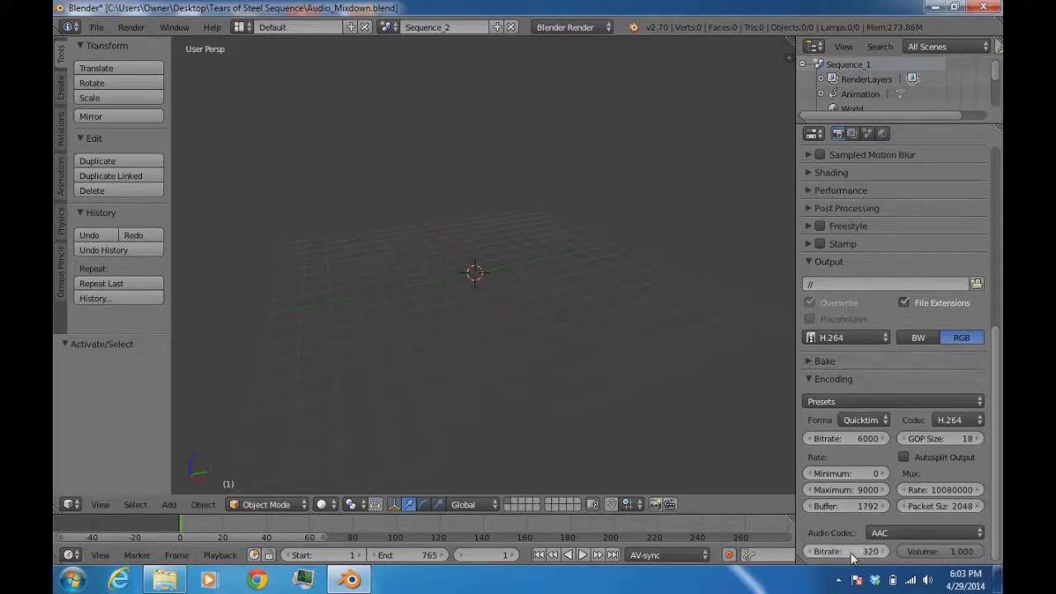
{"action": "left_click_drag", "start_coordinate": [853, 559], "coordinate": [883, 559]}
{"action": "left_click", "coordinate": [865, 552]}
{"action": "type", "text": "38"}
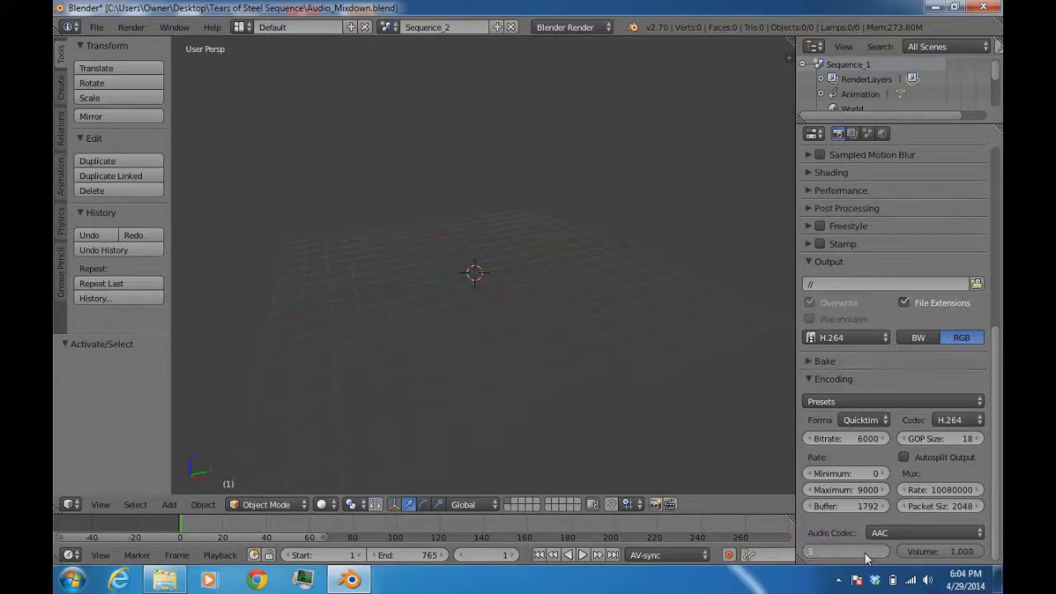
{"action": "type", "text": "4"}
{"action": "key", "text": "Return"}
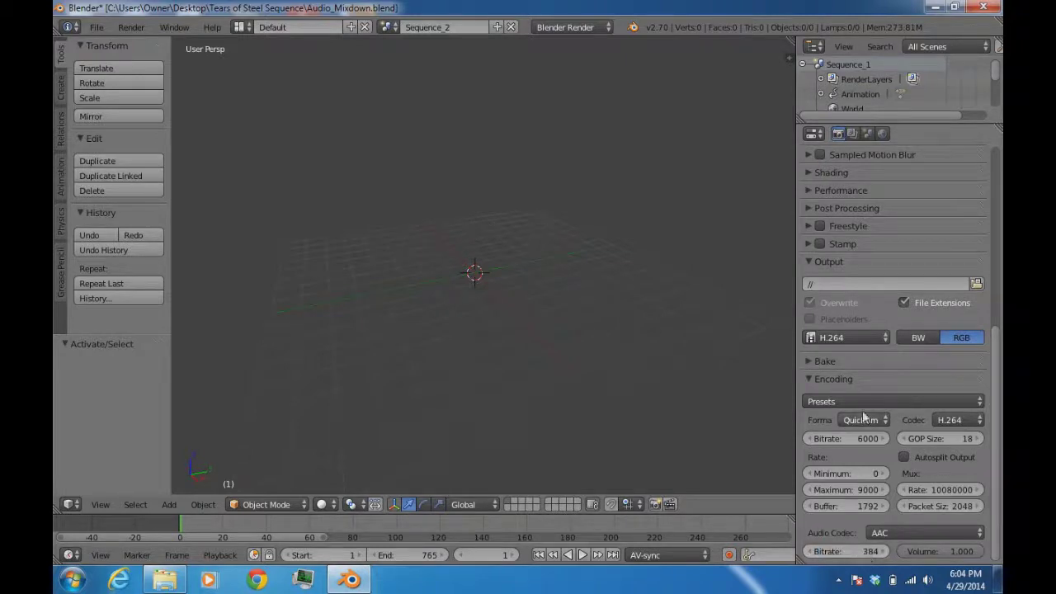
{"action": "left_click", "coordinate": [833, 379]}
{"action": "scroll", "coordinate": [839, 370], "scroll_direction": "up", "scroll_amount": 3}
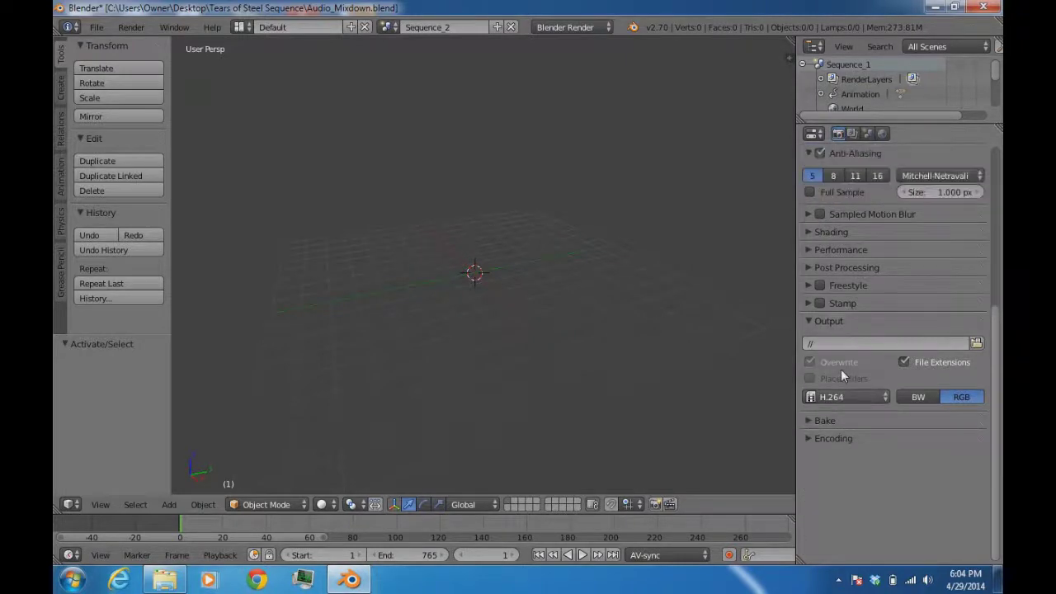
Set the render output to 'Final Sequence Render' in the Tears of Steel Sequence folder
{"action": "left_click", "coordinate": [976, 374]}
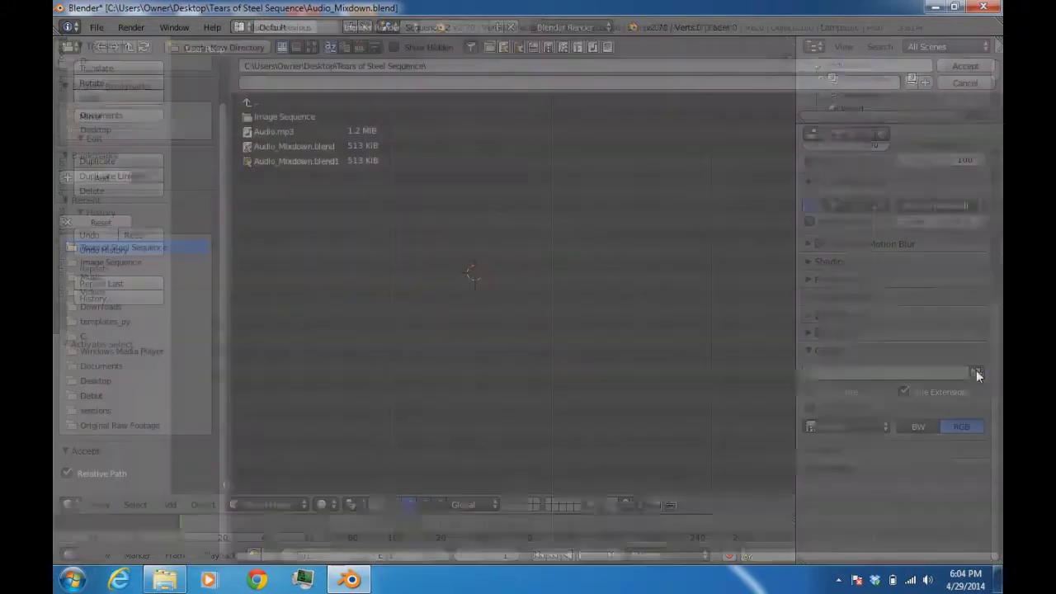
{"action": "left_click", "coordinate": [352, 83]}
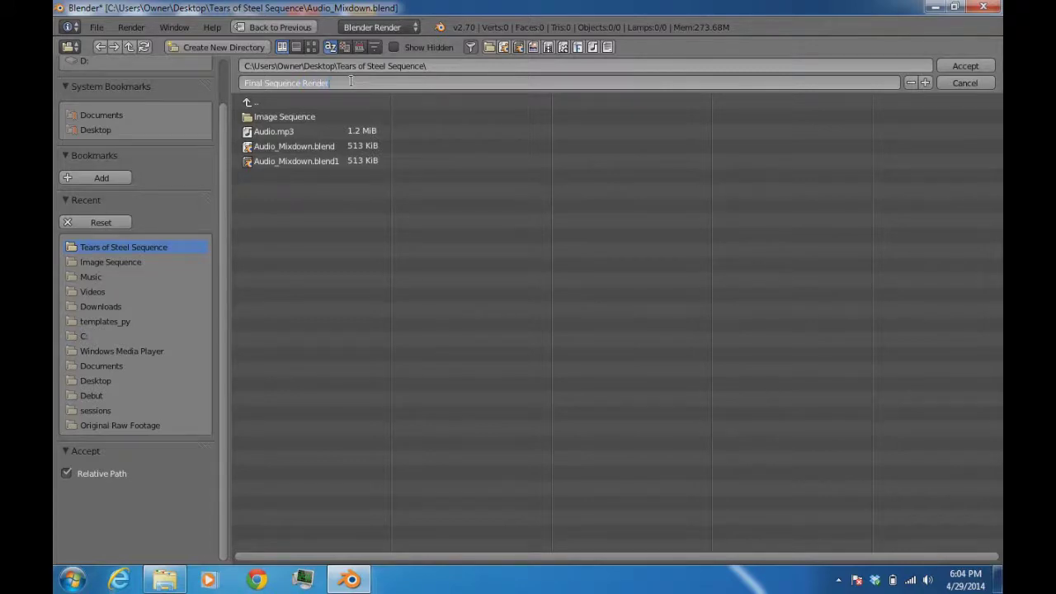
{"action": "key", "text": "Return"}
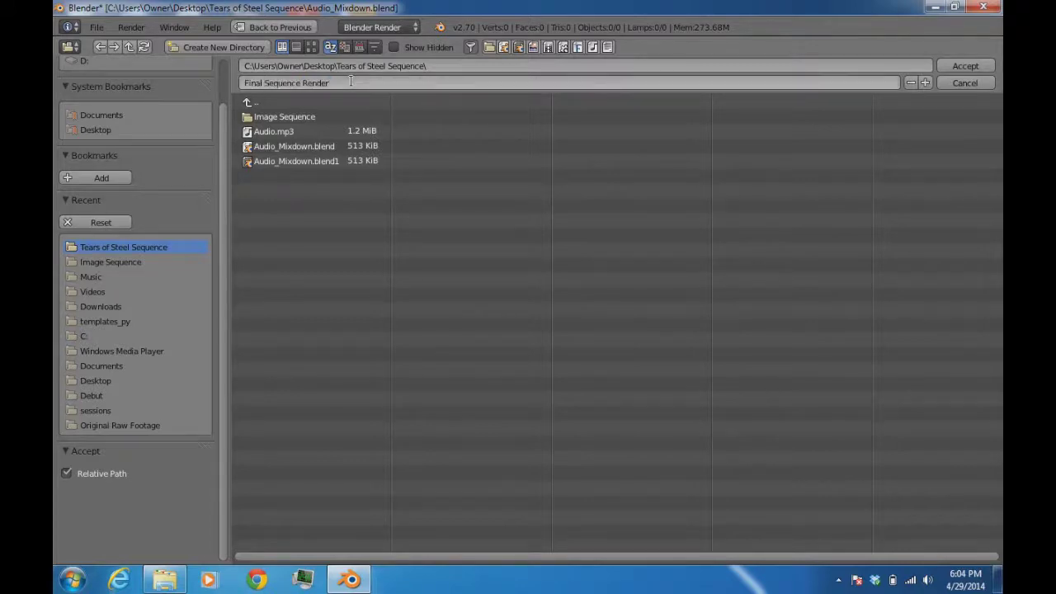
{"action": "left_click", "coordinate": [984, 70]}
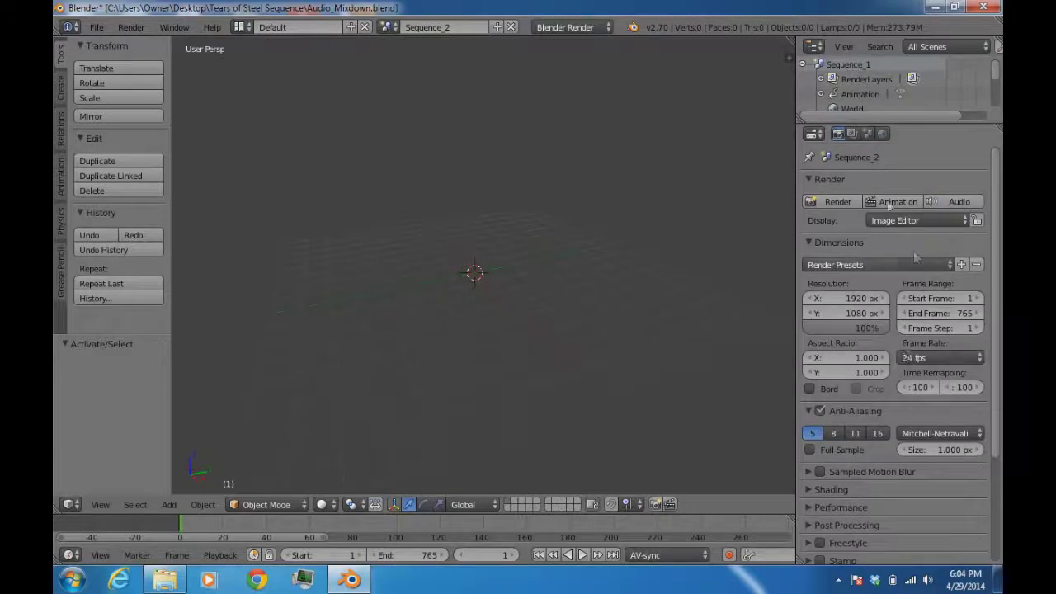
Render the full animation with the render display set to Full Screen
{"action": "left_click", "coordinate": [903, 220]}
{"action": "left_click", "coordinate": [906, 203]}
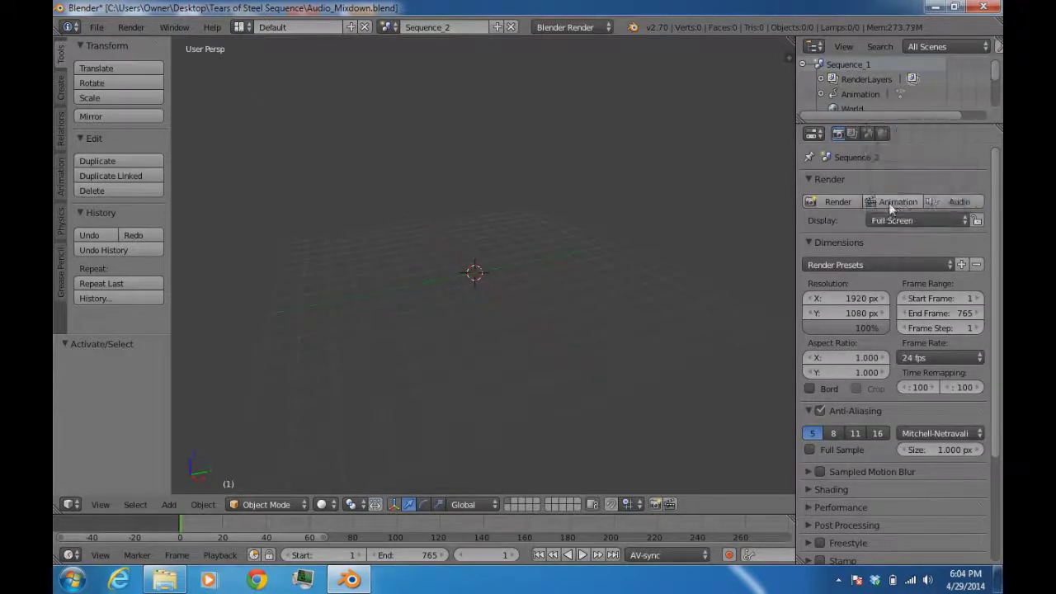
{"action": "left_click", "coordinate": [889, 200]}
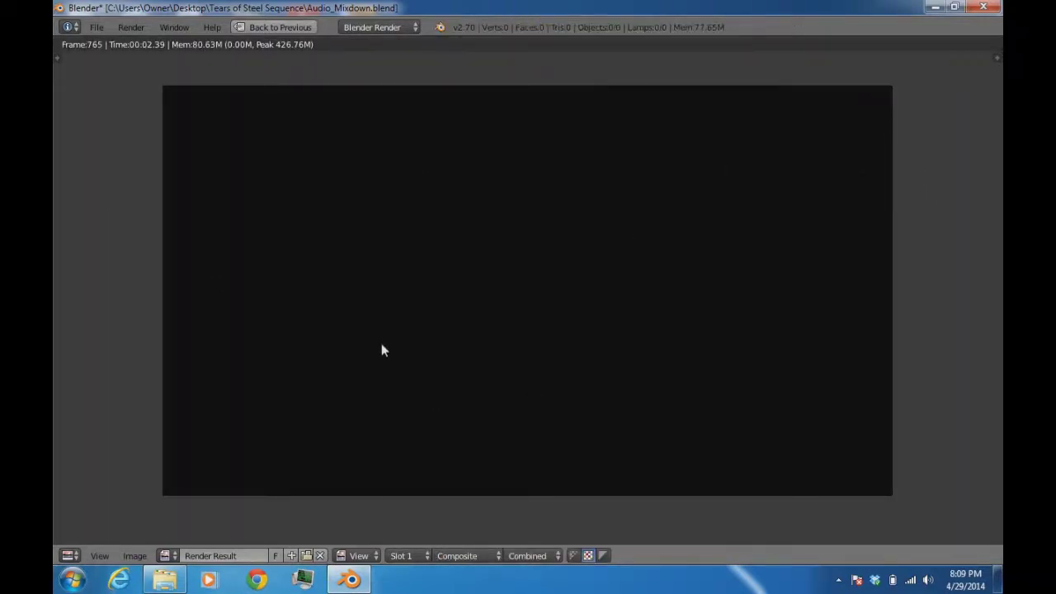
Play the Final Sequence Render0001-0765 movie from the project folder in Explorer
{"action": "left_click", "coordinate": [164, 581]}
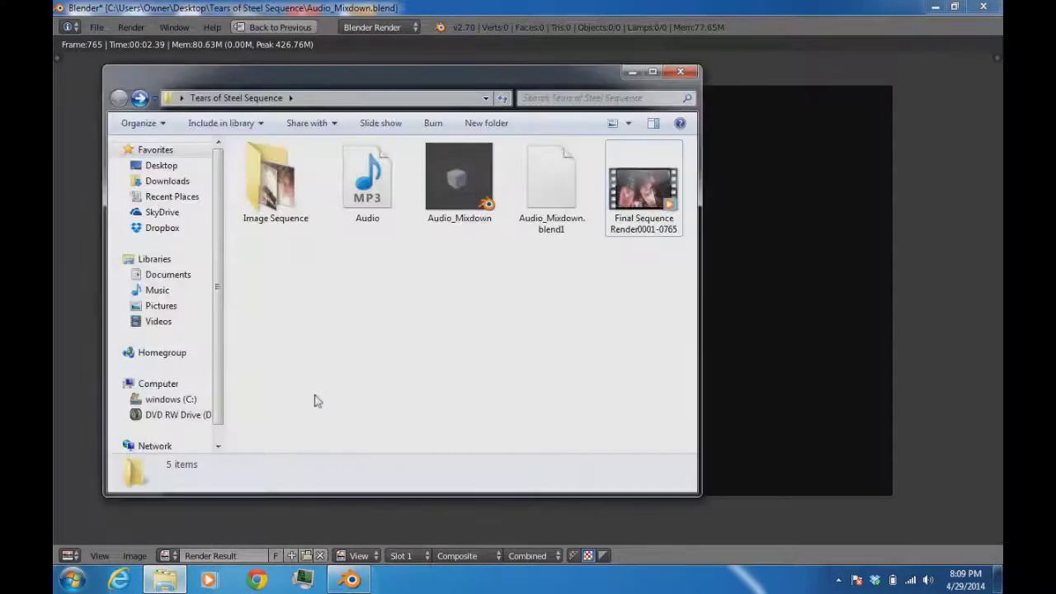
{"action": "left_click", "coordinate": [643, 188]}
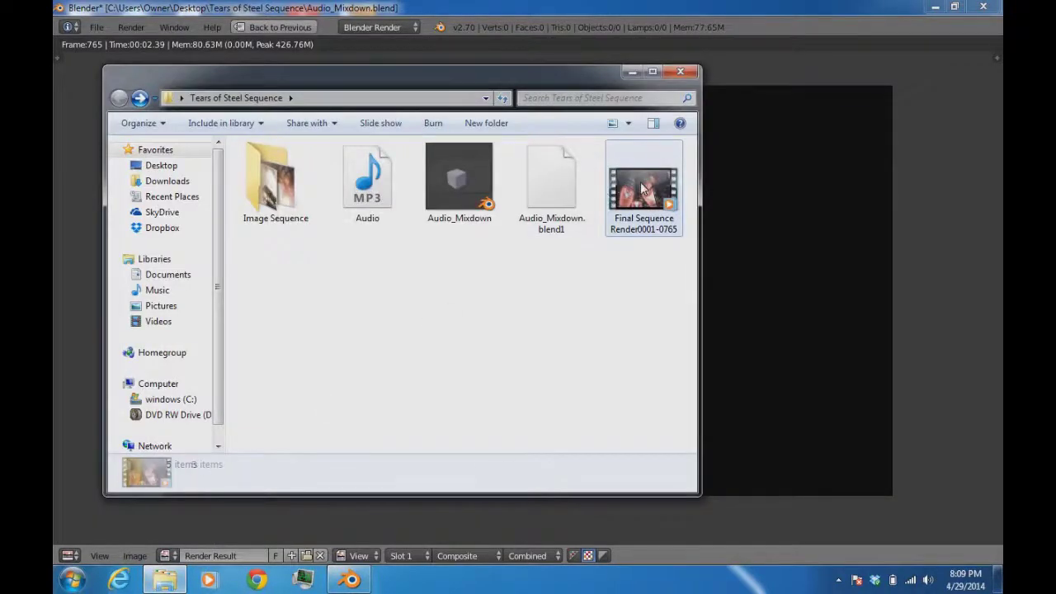
{"action": "double_click", "coordinate": [643, 188]}
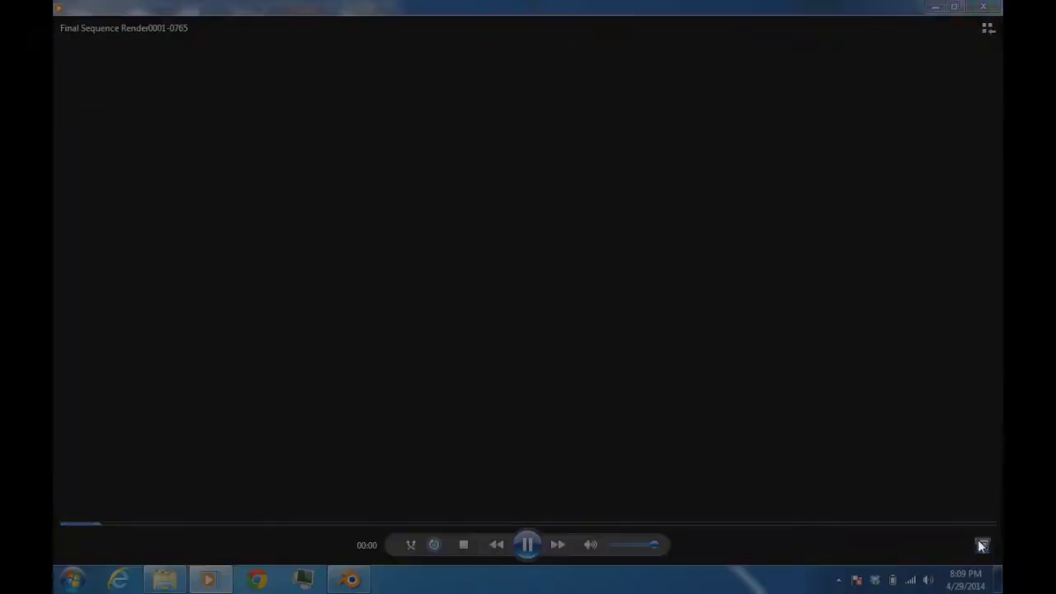
Play the rendered Final Sequence Render0001-0765 movie full screen, pause at its 30-second end, and exit full screen
{"action": "left_click", "coordinate": [982, 547]}
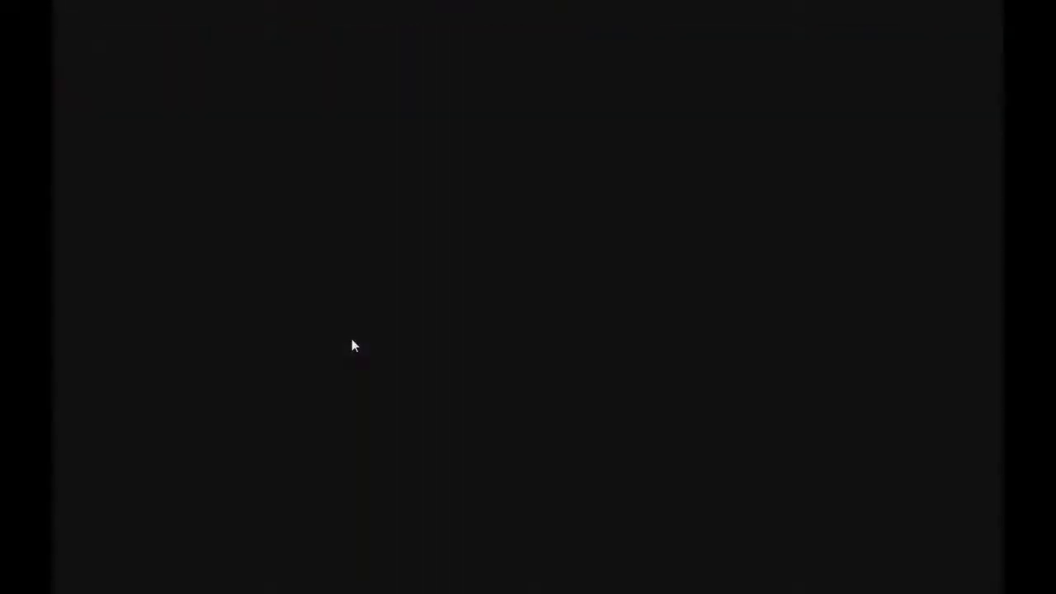
{"action": "mouse_move", "coordinate": [355, 349]}
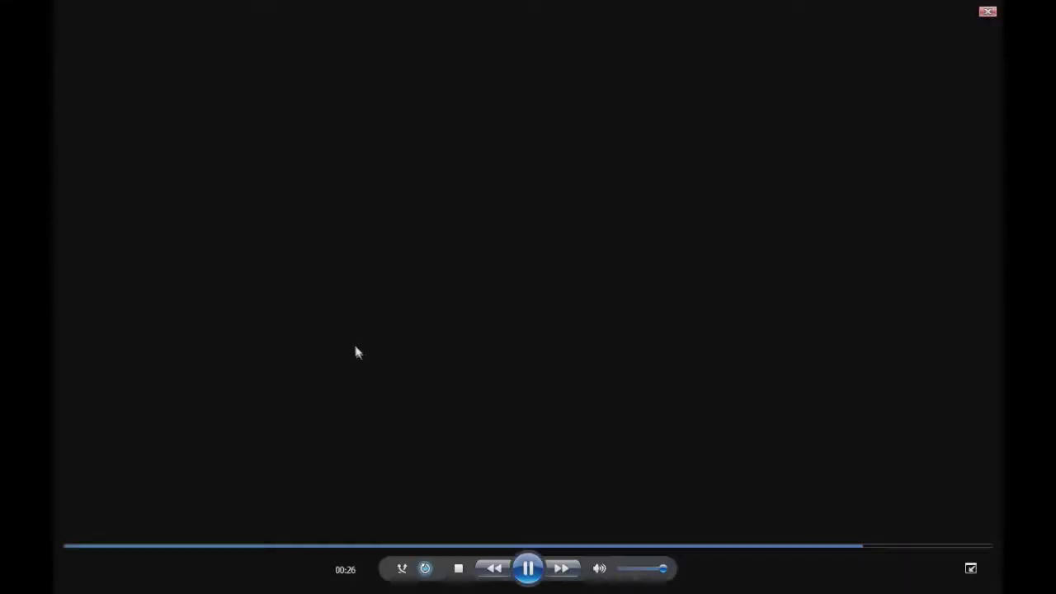
{"action": "left_click", "coordinate": [529, 569]}
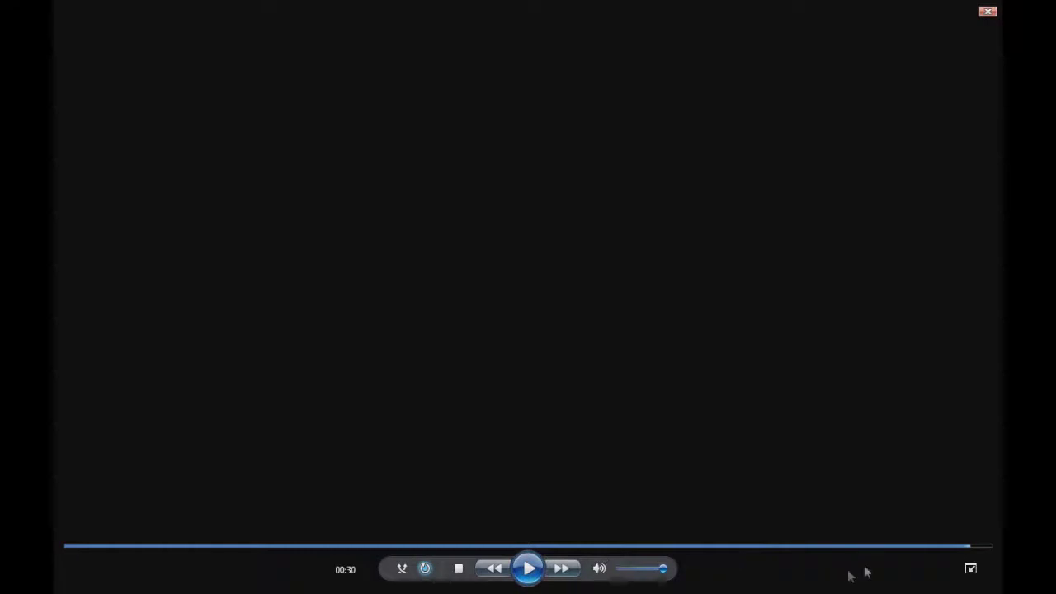
{"action": "left_click", "coordinate": [970, 568]}
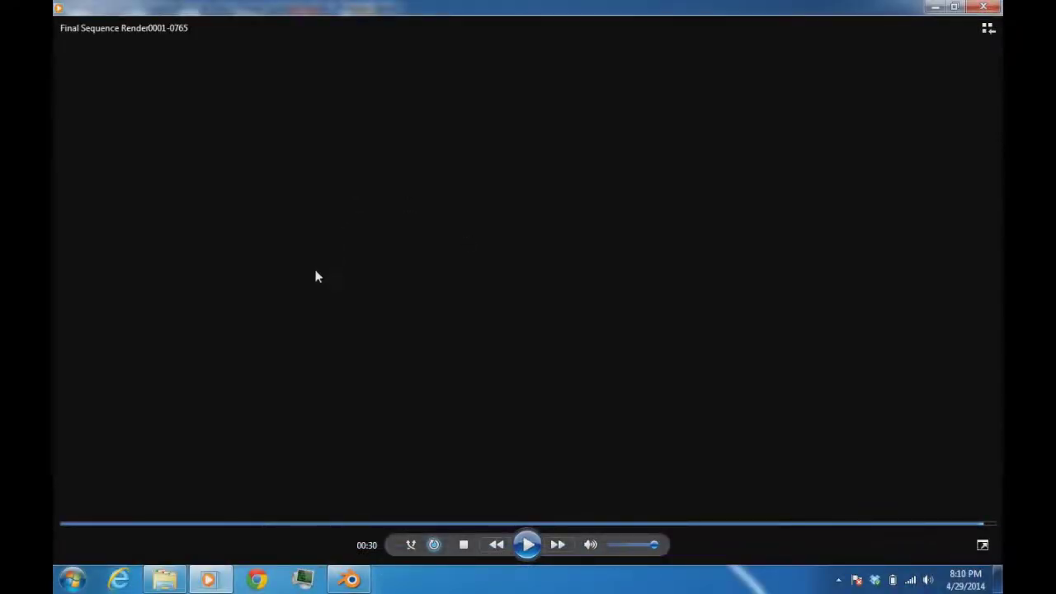